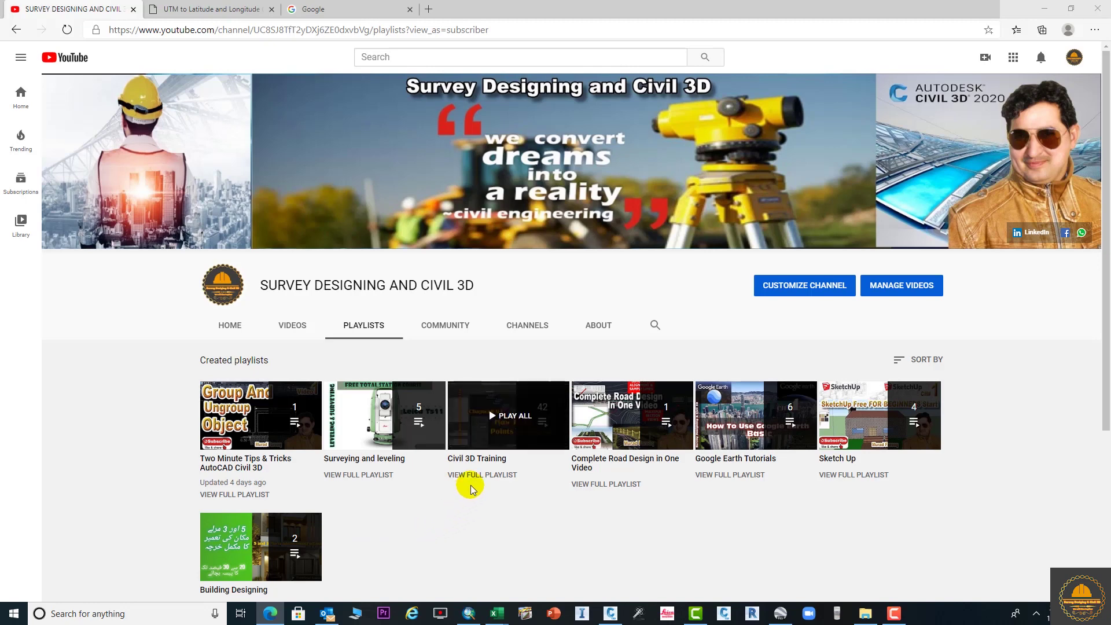
View the videos in the channel's Google Earth Tutorials playlist, and return to the channel's playlists
{"action": "left_click", "coordinate": [735, 477]}
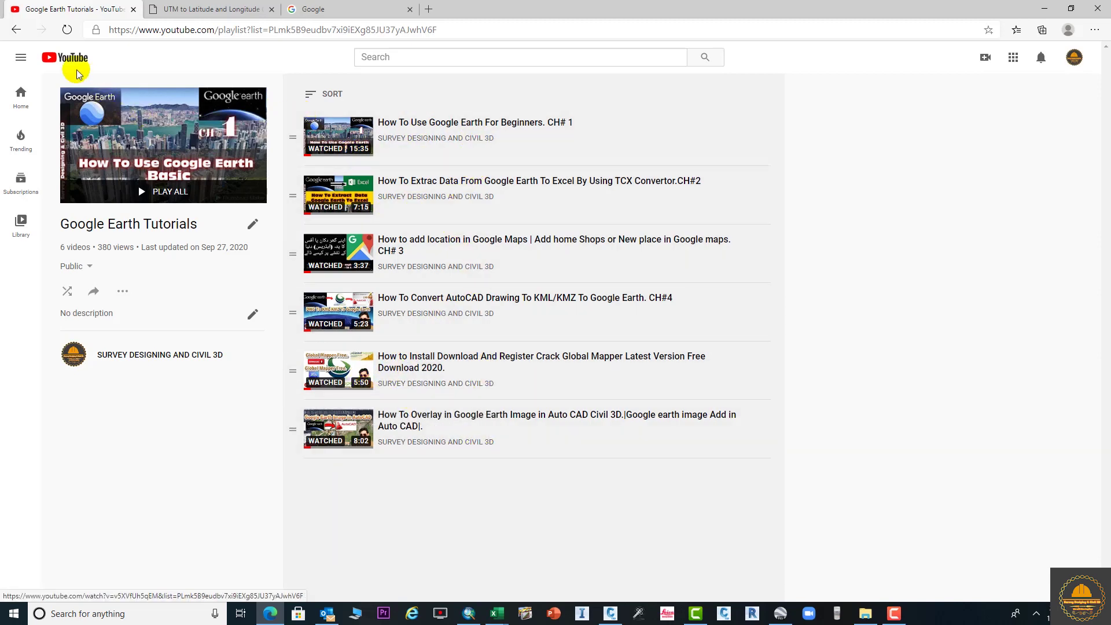
{"action": "left_click", "coordinate": [14, 29]}
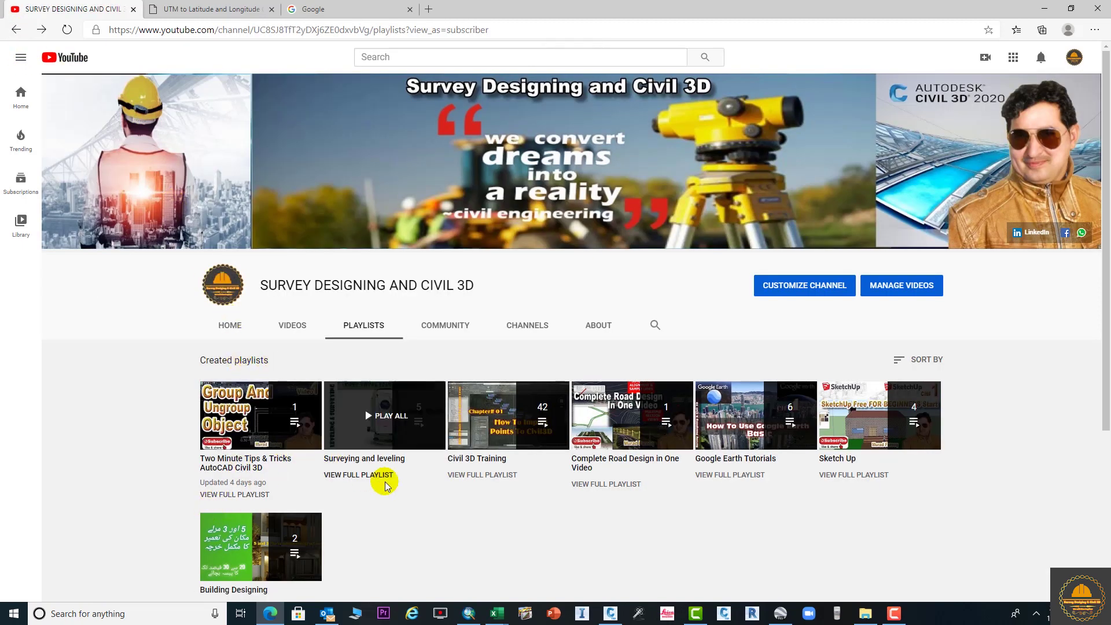
{"action": "scroll", "coordinate": [435, 453], "scroll_direction": "down", "scroll_amount": 2}
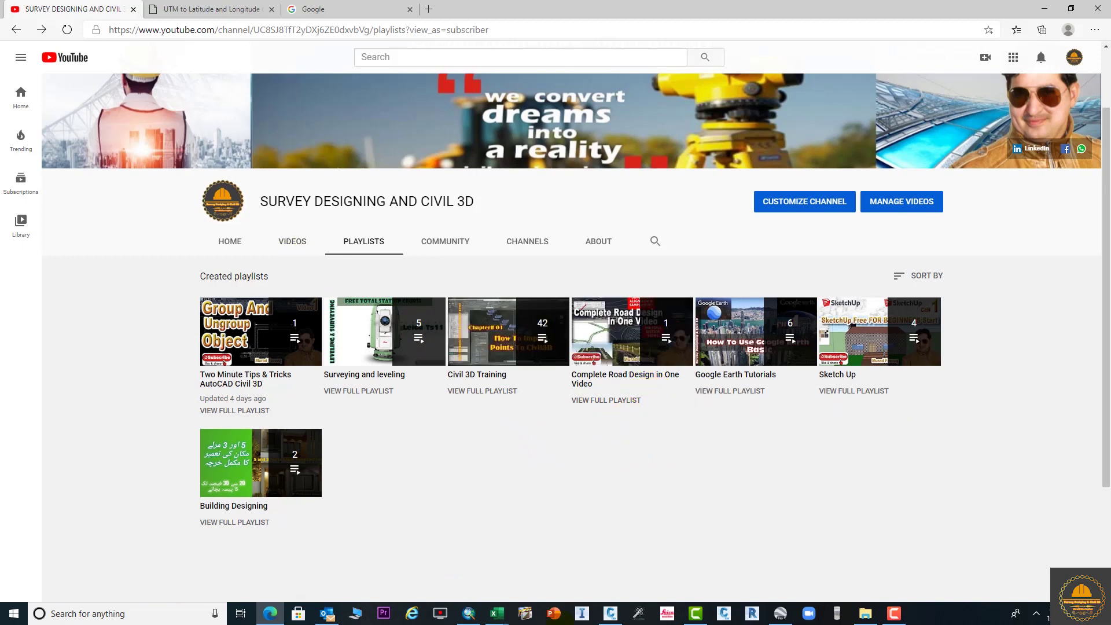
Switch to Civil 3D and examine the power cable alignment near its southern end in the Power Cables Alligment drawing
{"action": "left_click", "coordinate": [609, 615]}
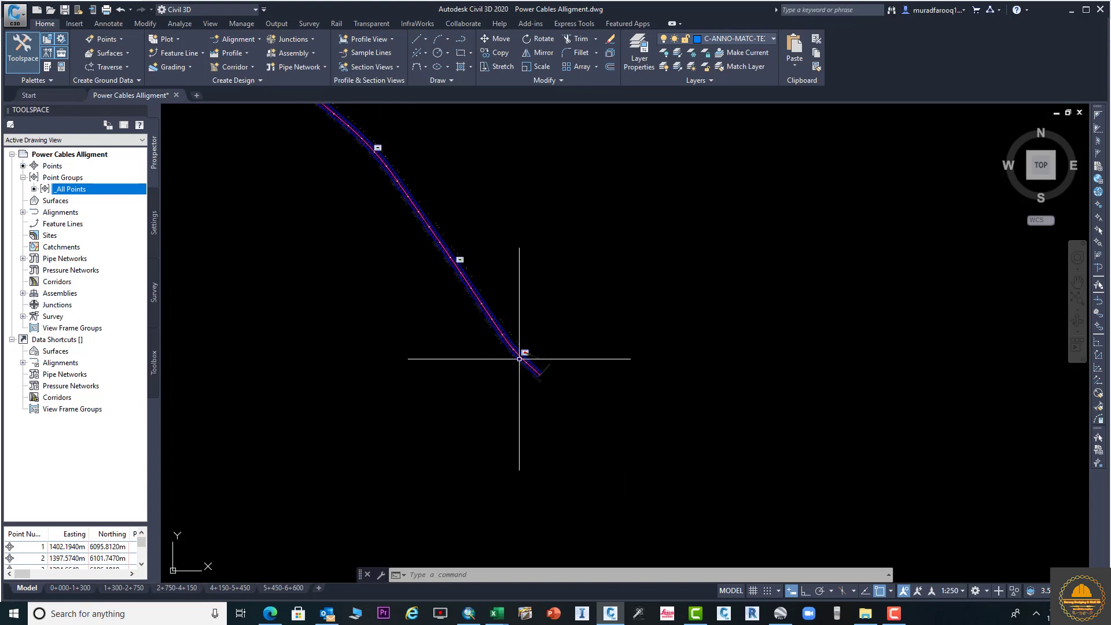
{"action": "scroll", "coordinate": [560, 367], "scroll_direction": "up", "scroll_amount": 4}
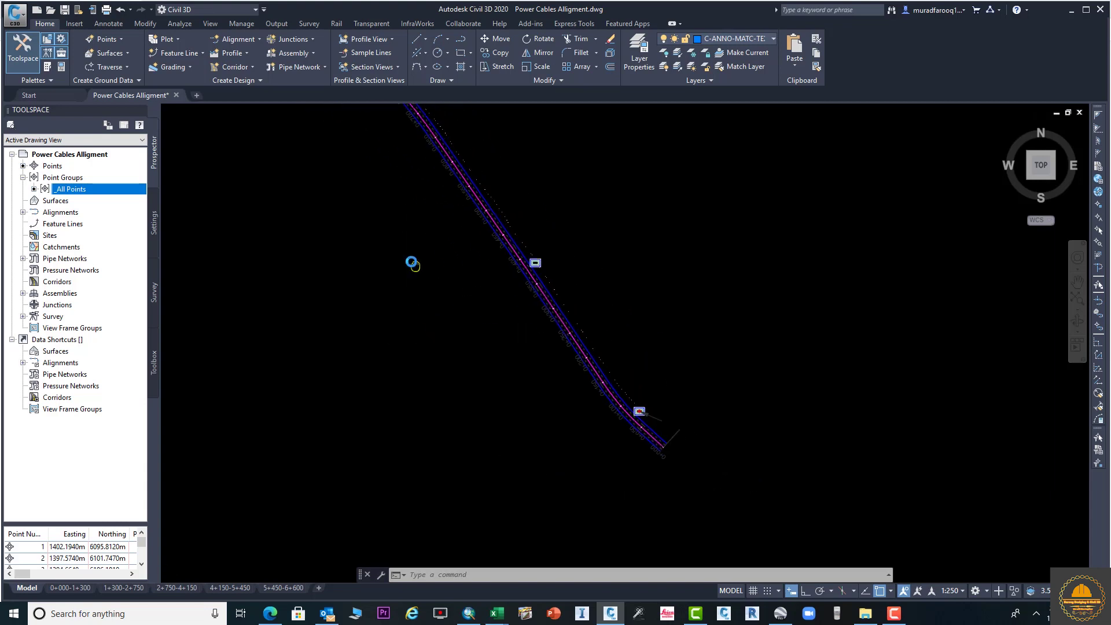
{"action": "scroll", "coordinate": [559, 372], "scroll_direction": "up", "scroll_amount": 3}
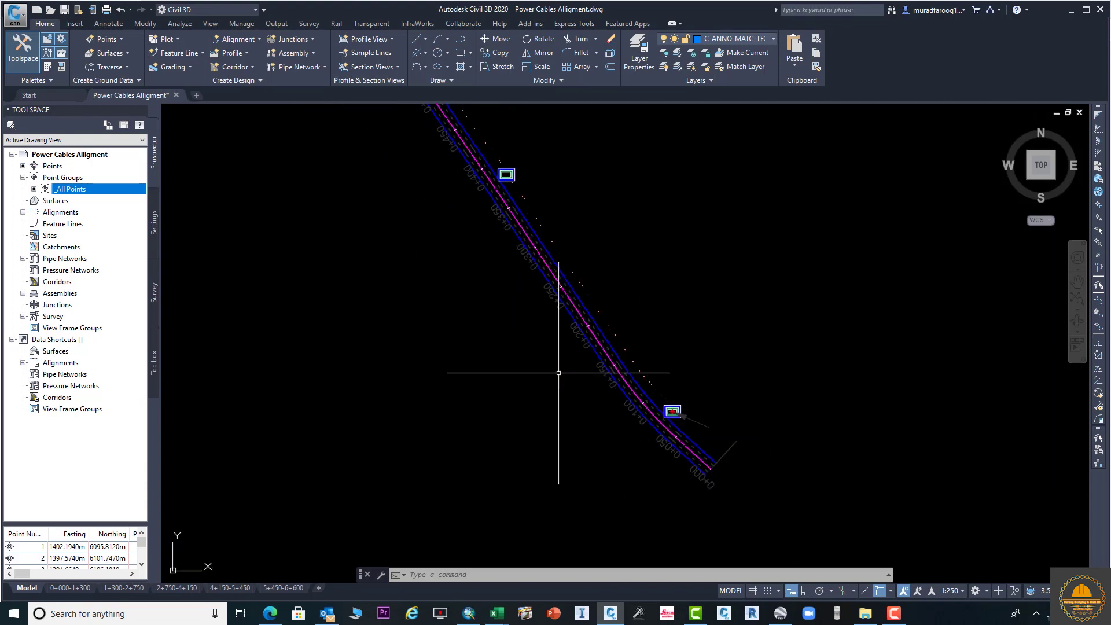
{"action": "scroll", "coordinate": [558, 372], "scroll_direction": "down", "scroll_amount": 4}
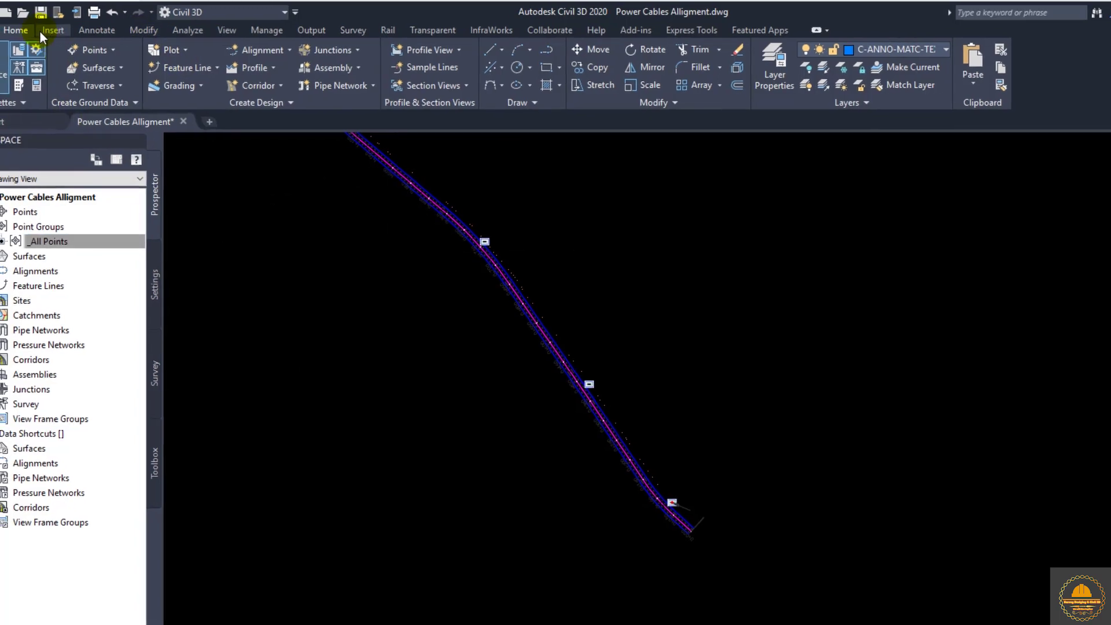
{"action": "left_click", "coordinate": [50, 31]}
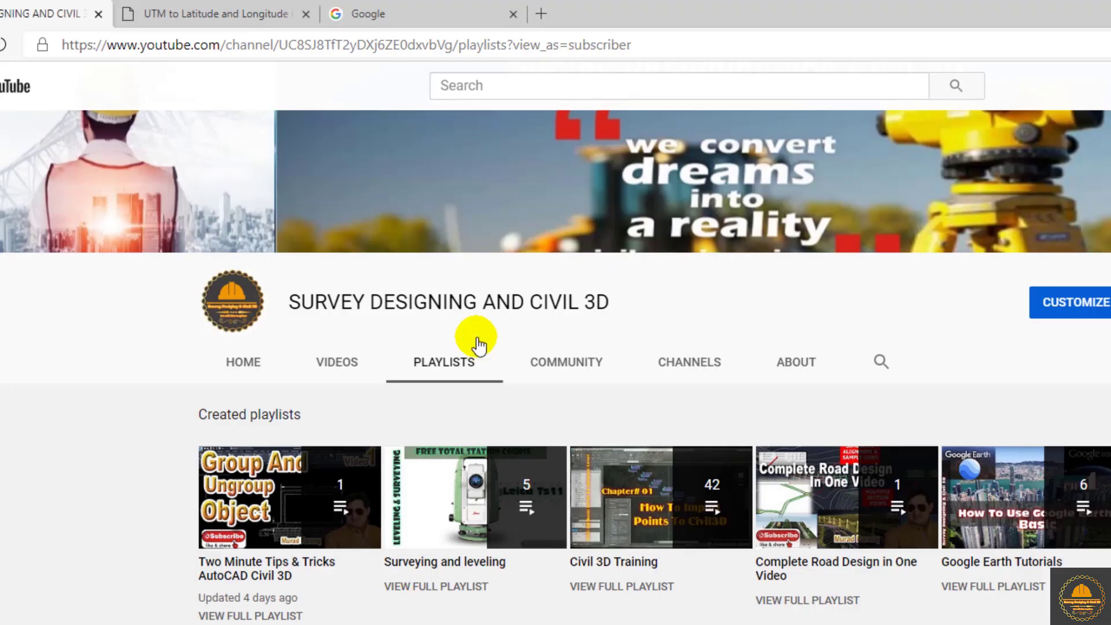
Switch to the browser and search Google for "geolocation autocad download"
{"action": "left_click", "coordinate": [451, 12]}
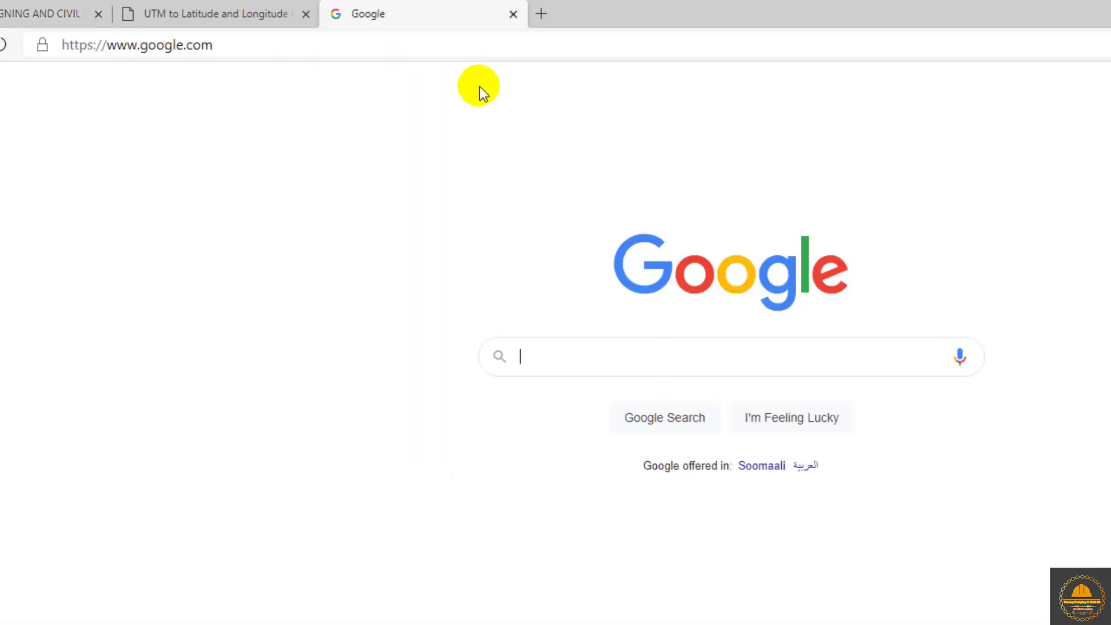
{"action": "left_click", "coordinate": [640, 359]}
{"action": "type", "text": "ge"}
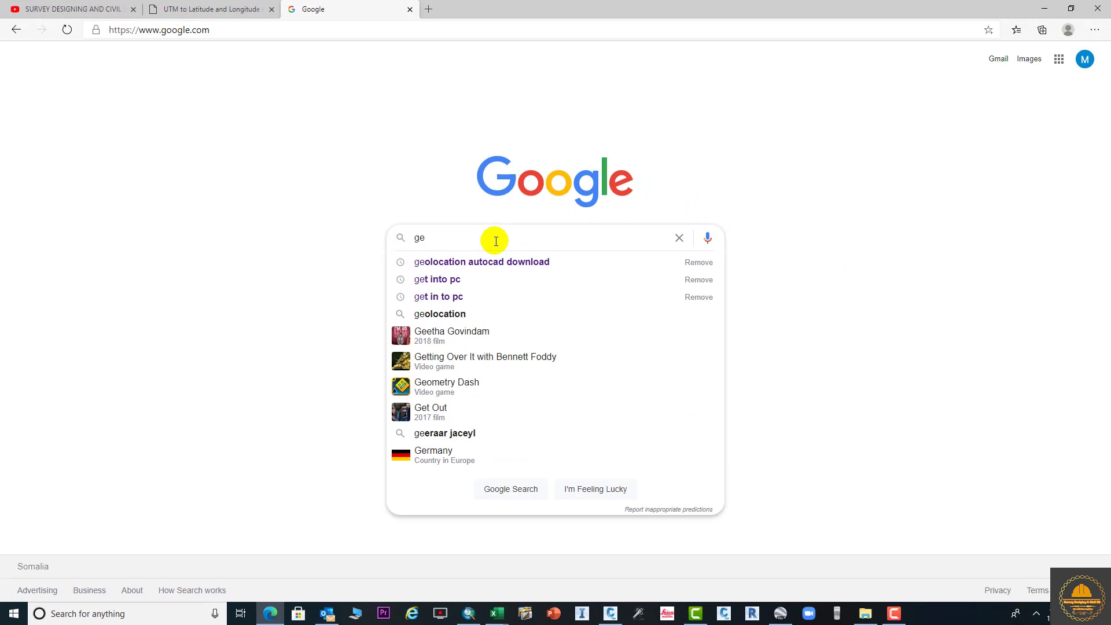
{"action": "type", "text": "ol"}
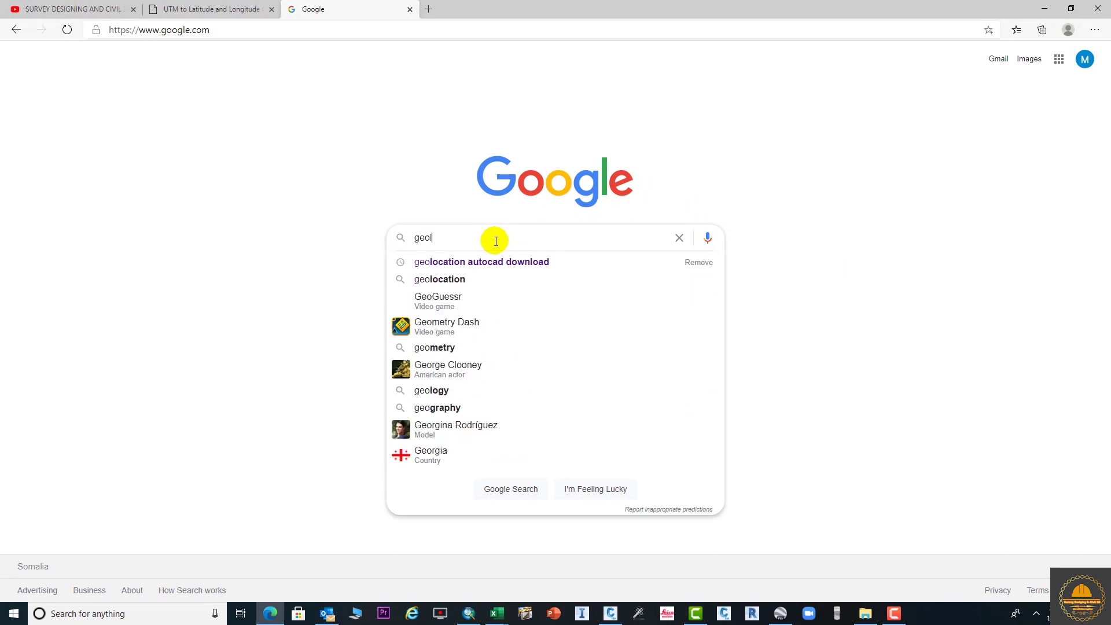
{"action": "type", "text": "ocation a"}
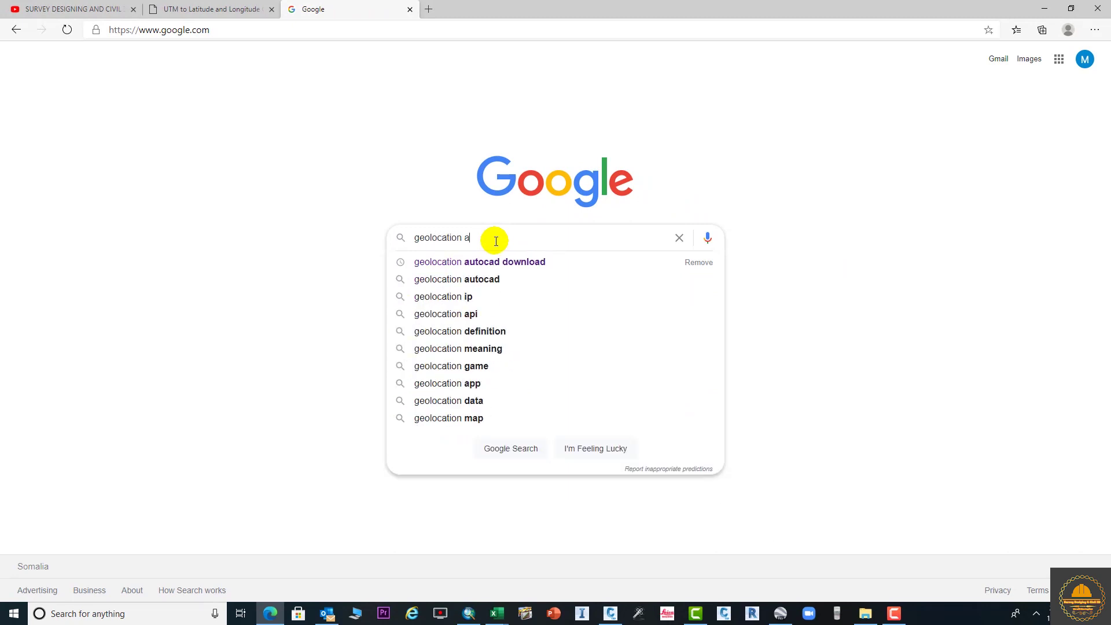
{"action": "type", "text": "utocad downl"}
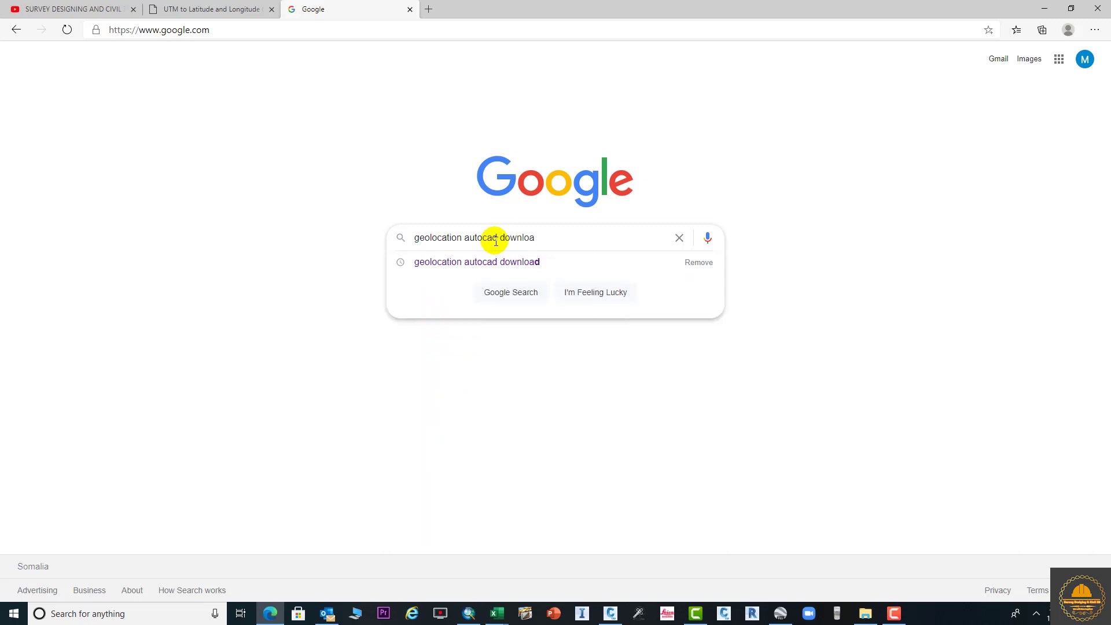
{"action": "type", "text": "oa"}
{"action": "left_click", "coordinate": [488, 262]}
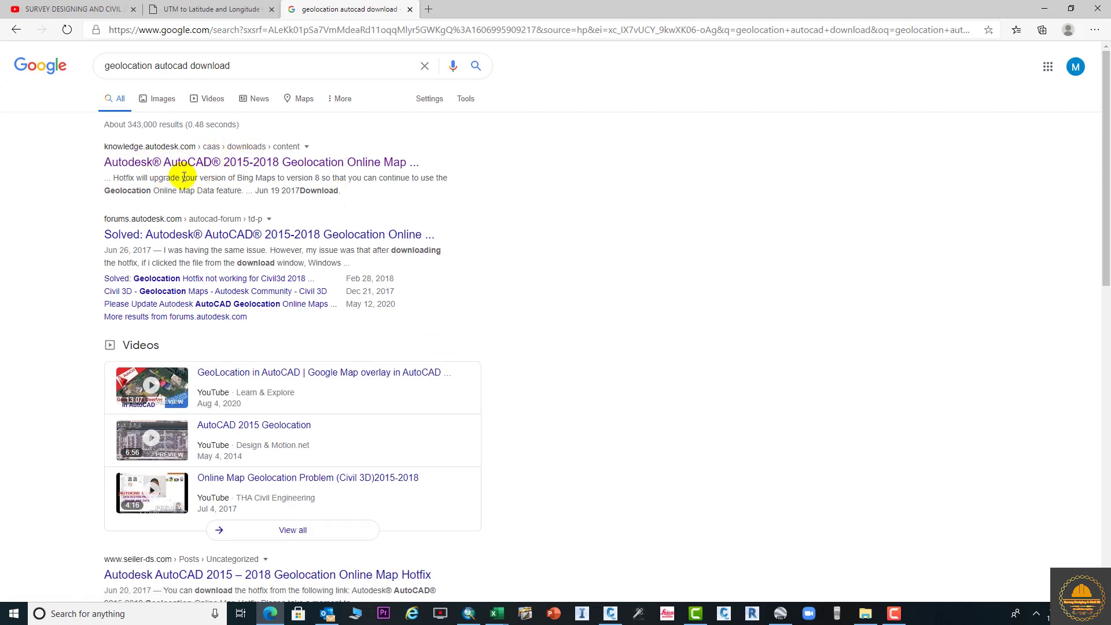
Download Autodesk_AutoCAD_2015_to_2018_Geolocation_Online_Maps_Hotfix_32bit_64bit.zip from the Autodesk Knowledge Network result
{"action": "left_click", "coordinate": [274, 161]}
{"action": "scroll", "coordinate": [393, 353], "scroll_direction": "down", "scroll_amount": 5}
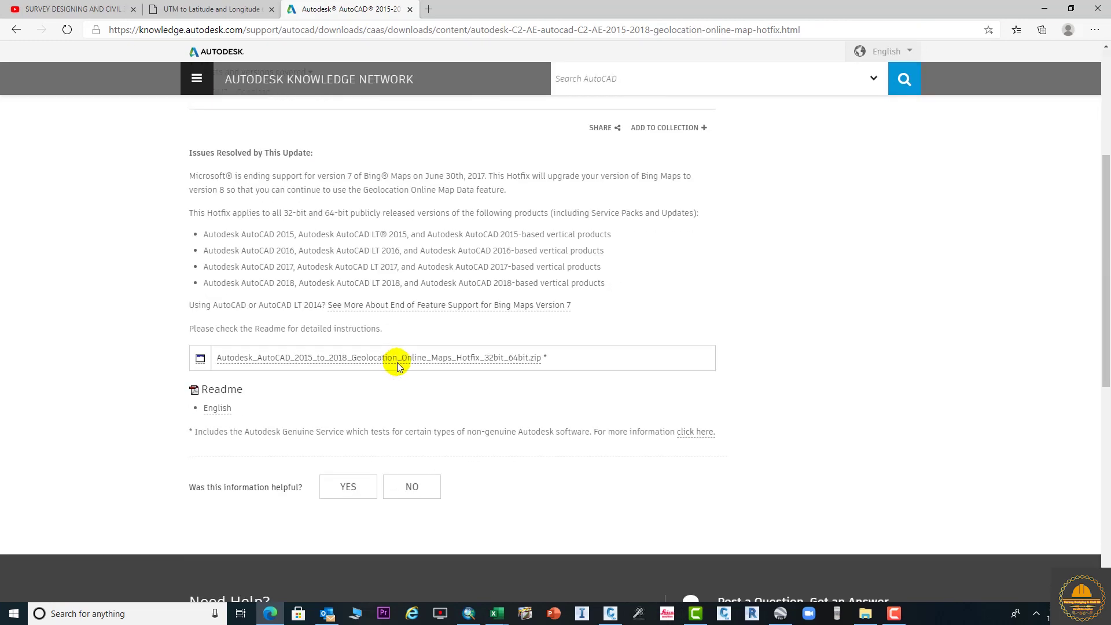
{"action": "scroll", "coordinate": [413, 349], "scroll_direction": "up", "scroll_amount": 5}
{"action": "scroll", "coordinate": [456, 313], "scroll_direction": "down", "scroll_amount": 5}
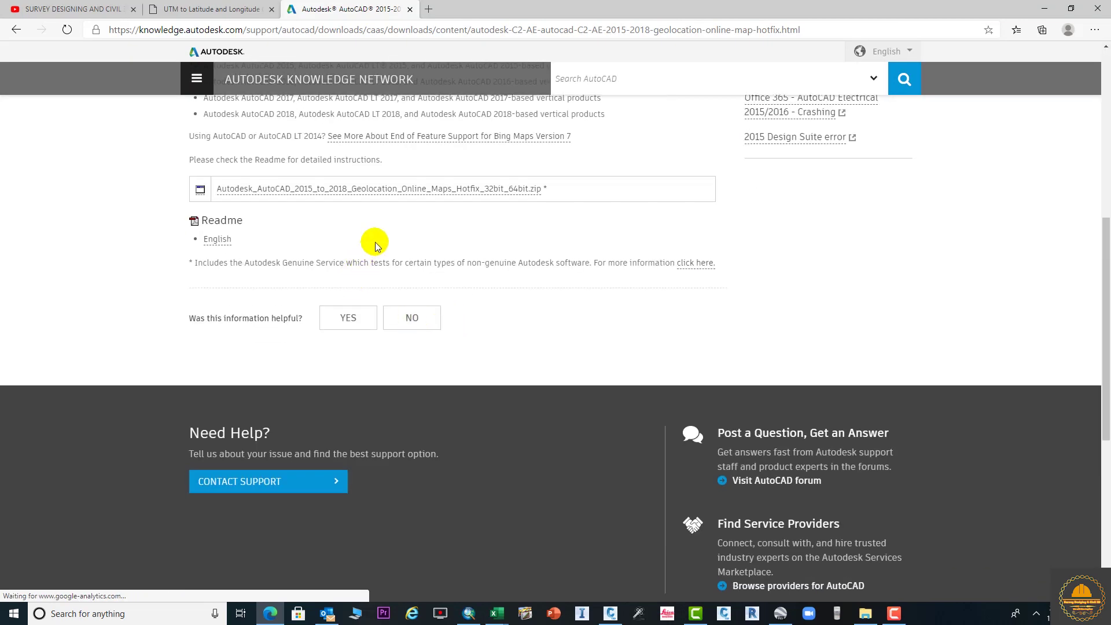
{"action": "scroll", "coordinate": [246, 303], "scroll_direction": "up", "scroll_amount": 1}
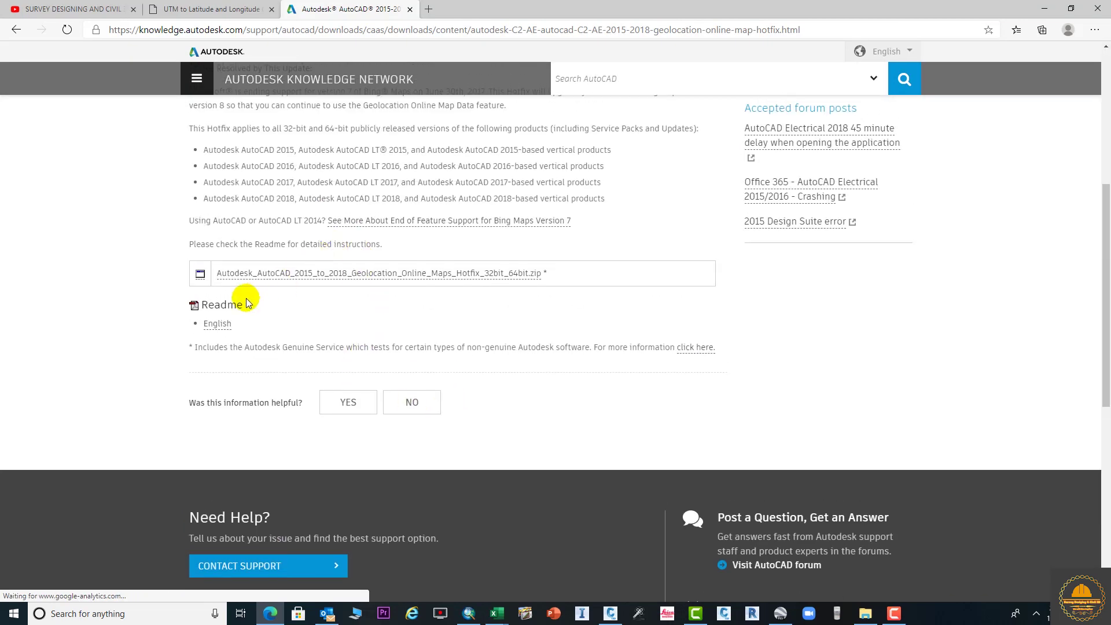
{"action": "left_click", "coordinate": [331, 280]}
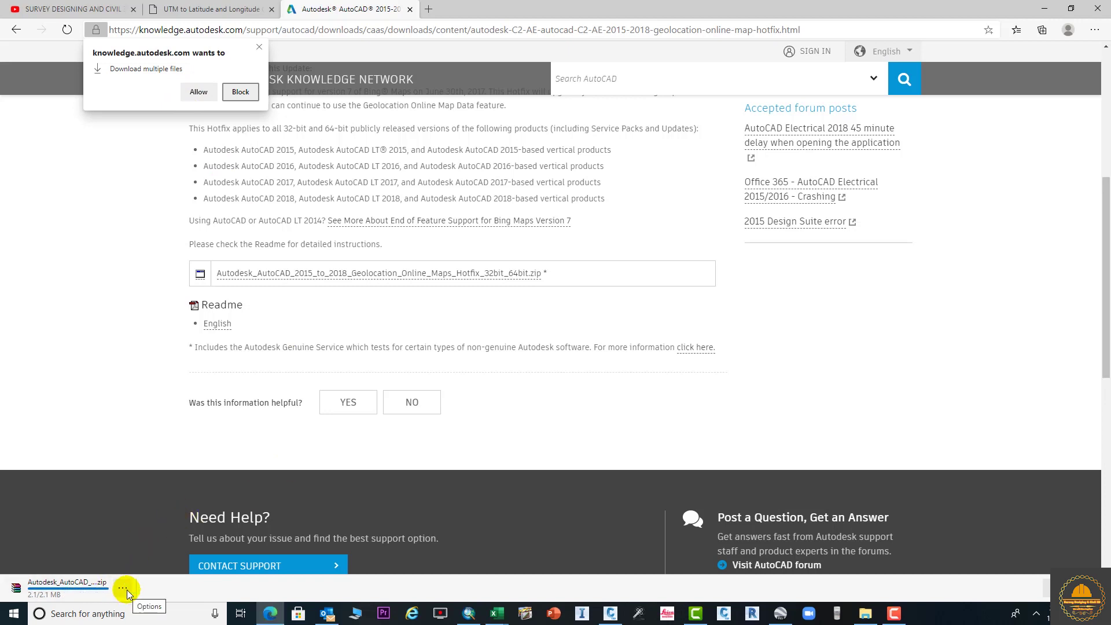
Show the downloaded geolocation hotfix archive in its folder
{"action": "left_click", "coordinate": [124, 589]}
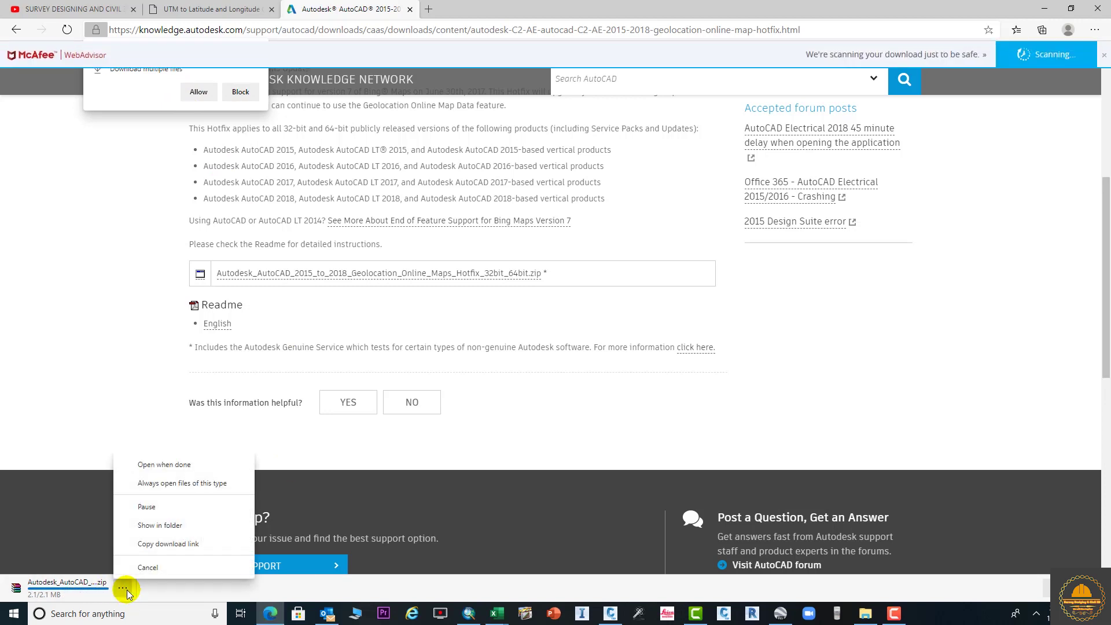
{"action": "left_click", "coordinate": [160, 525]}
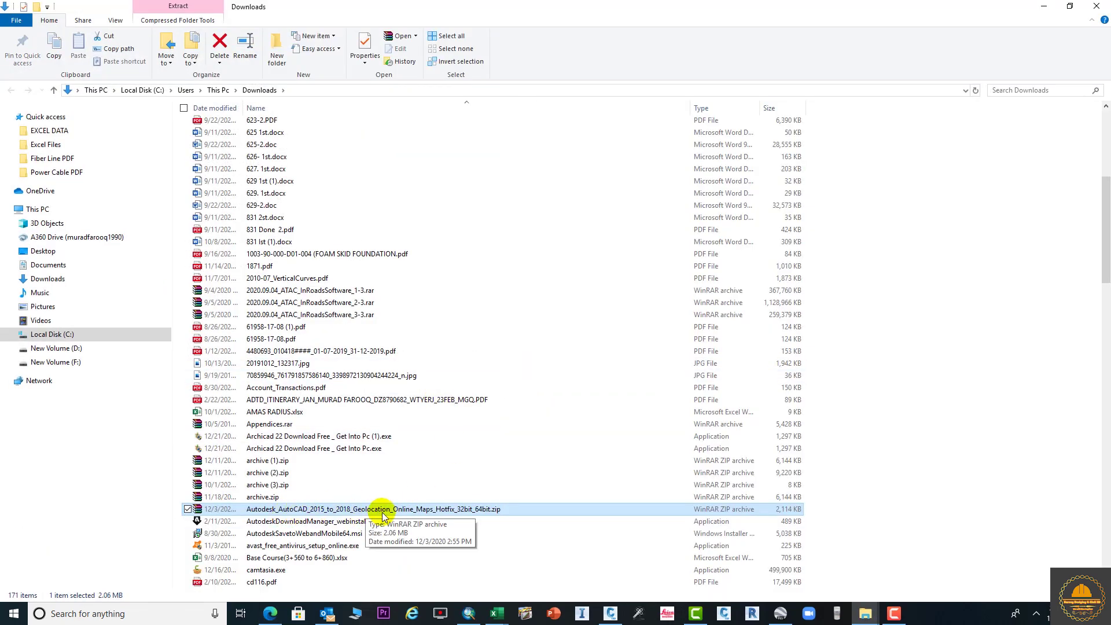
{"action": "scroll", "coordinate": [373, 480], "scroll_direction": "down", "scroll_amount": 2}
{"action": "double_click", "coordinate": [376, 438]}
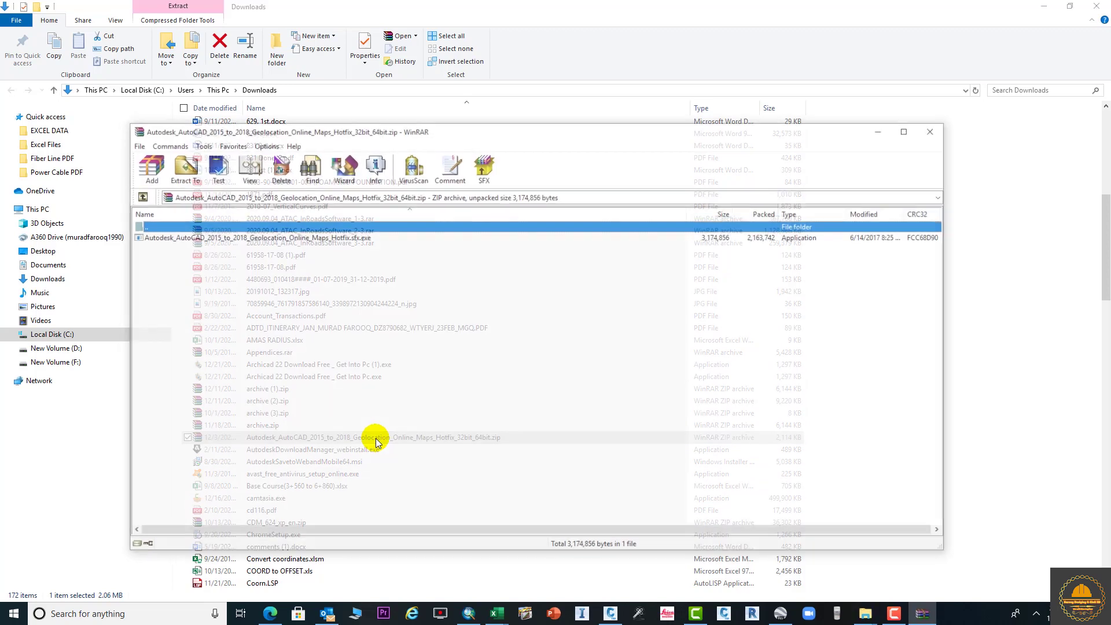
{"action": "left_click", "coordinate": [270, 239]}
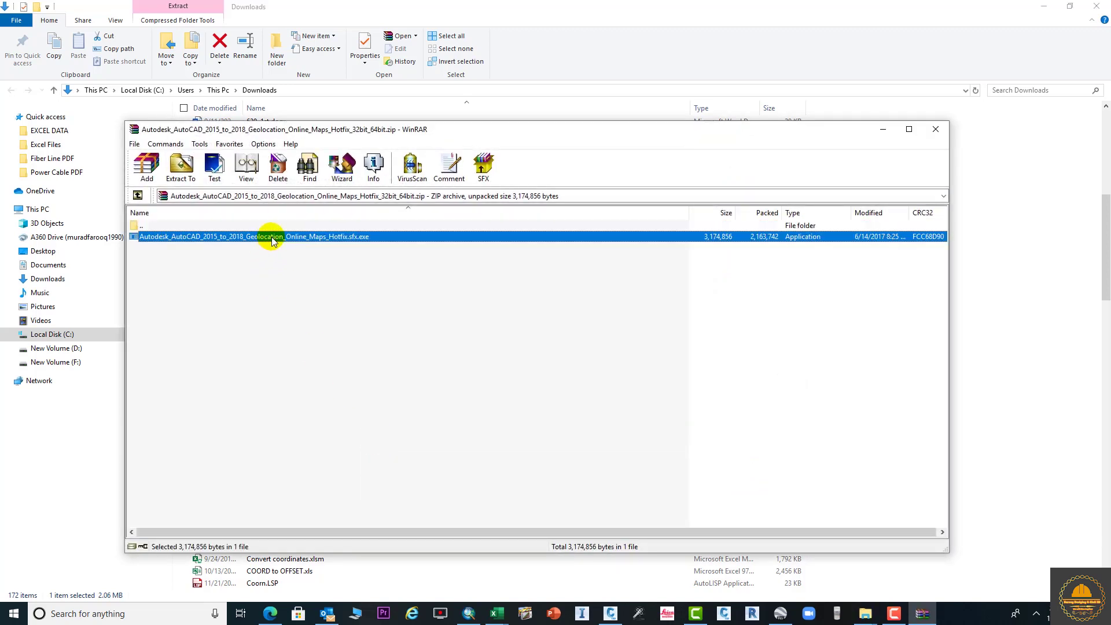
{"action": "right_click", "coordinate": [272, 236]}
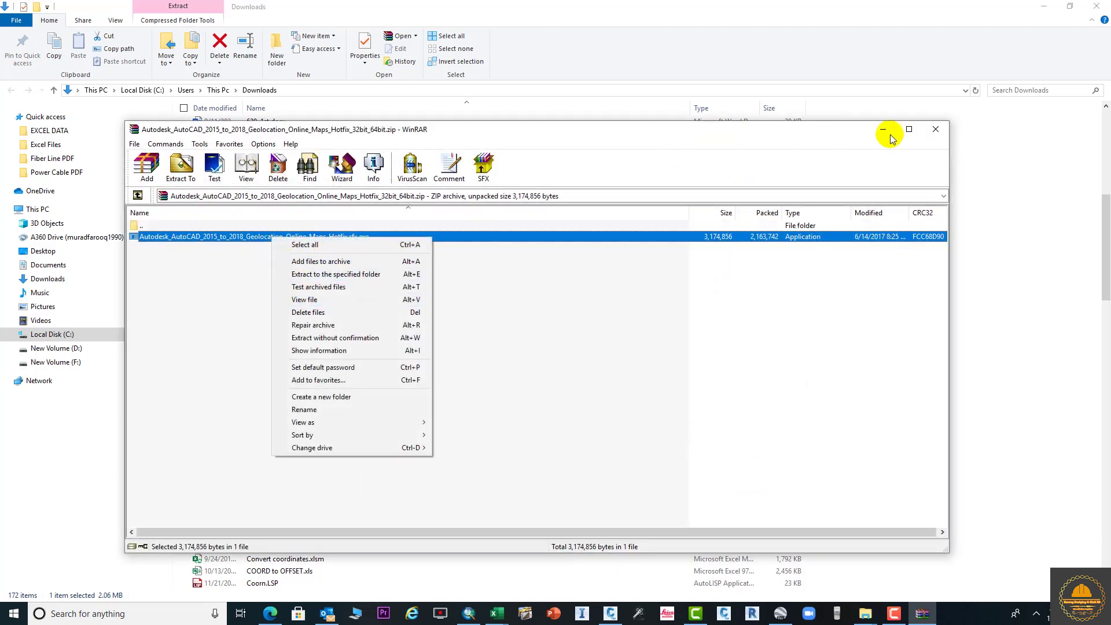
{"action": "left_click", "coordinate": [935, 130]}
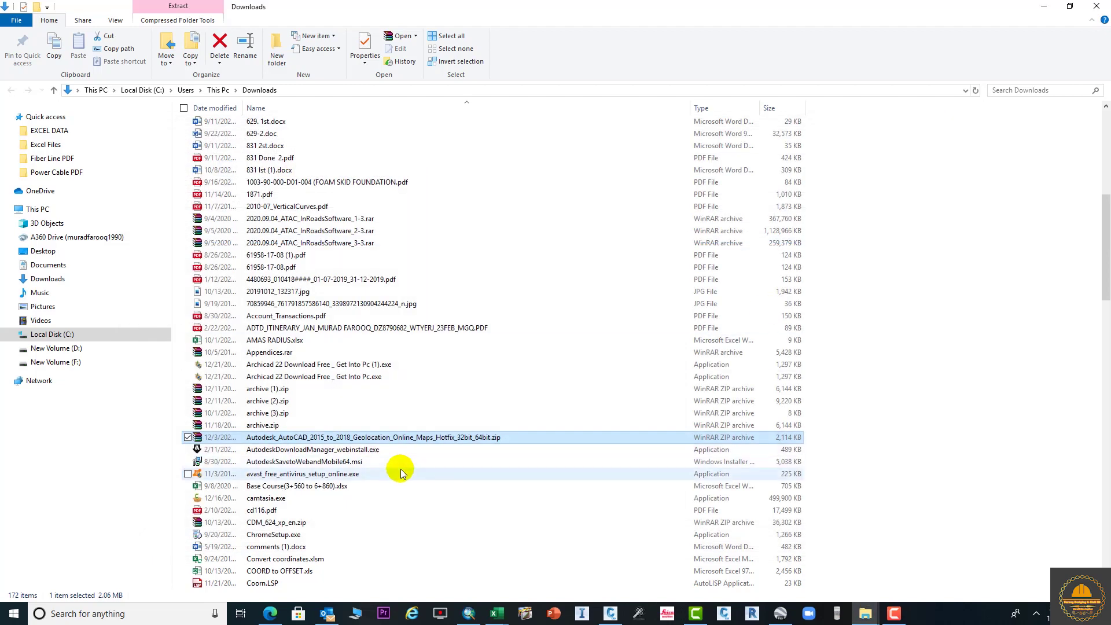
Extract the geolocation hotfix archive directly into the Downloads folder and select the extracted Autodesk_AutoCAD_2015_to_2018_Geolocation_Online_Maps_Hotfix.sfx.exe
{"action": "right_click", "coordinate": [406, 438]}
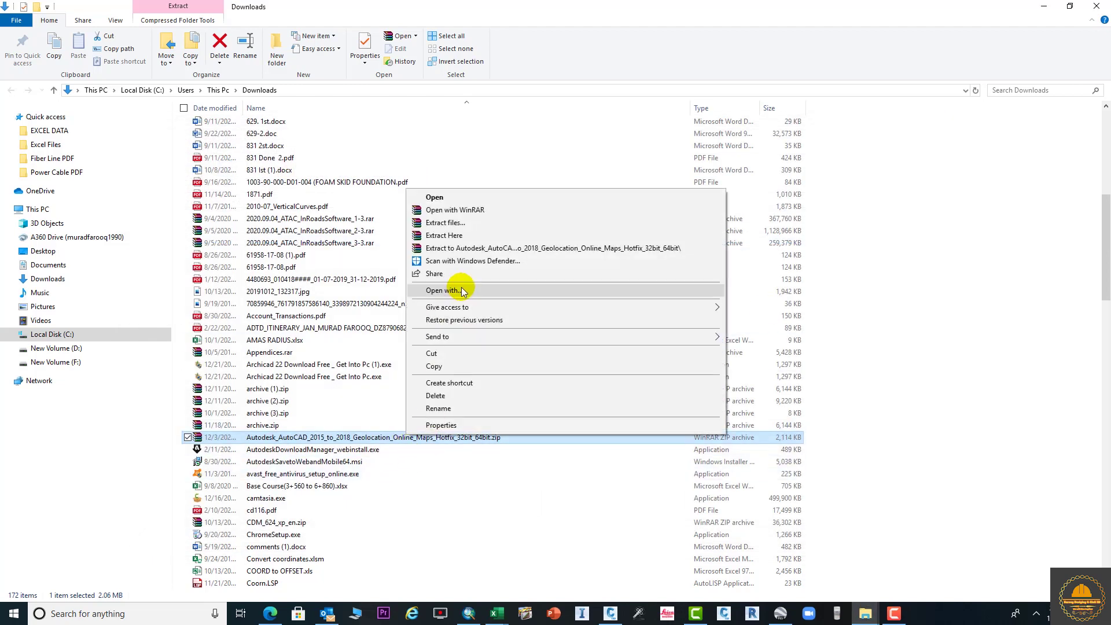
{"action": "left_click", "coordinate": [460, 234]}
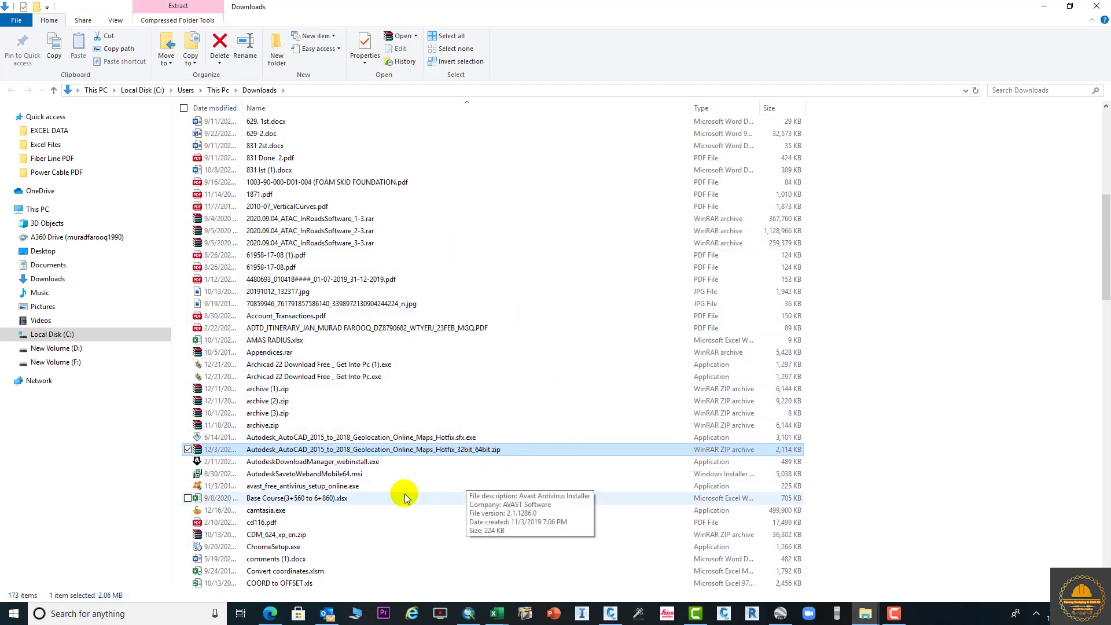
{"action": "left_click", "coordinate": [348, 439]}
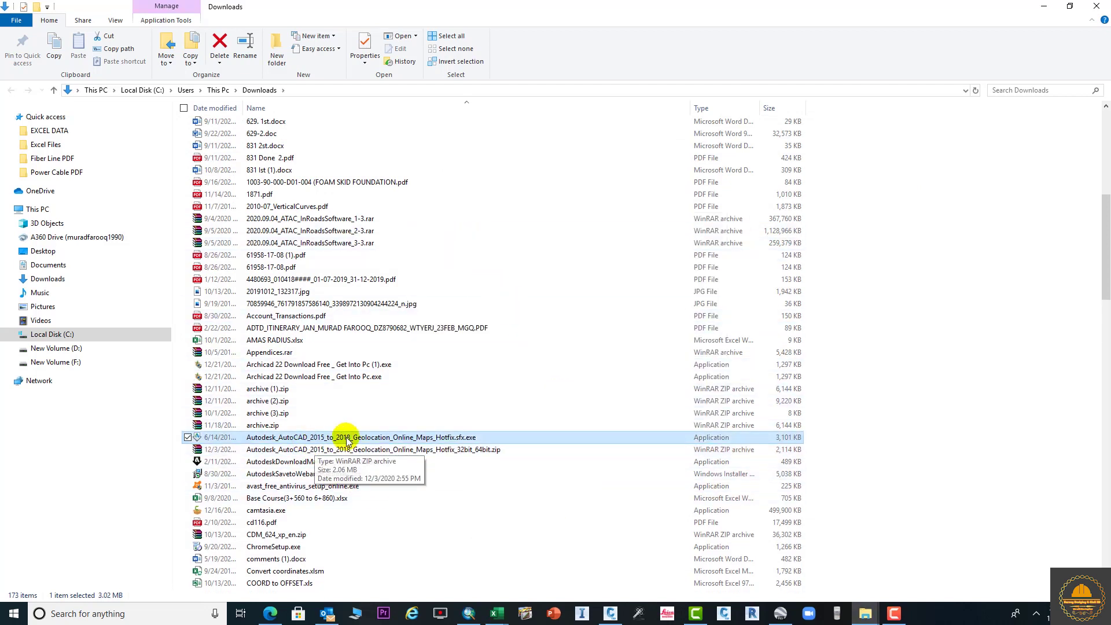
{"action": "right_click", "coordinate": [392, 438]}
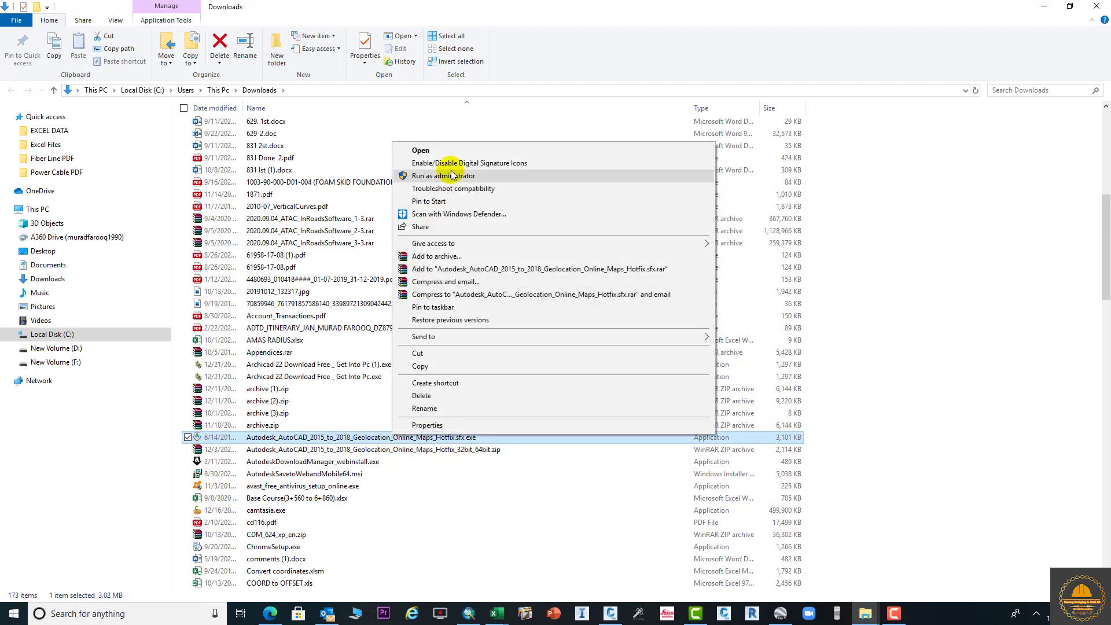
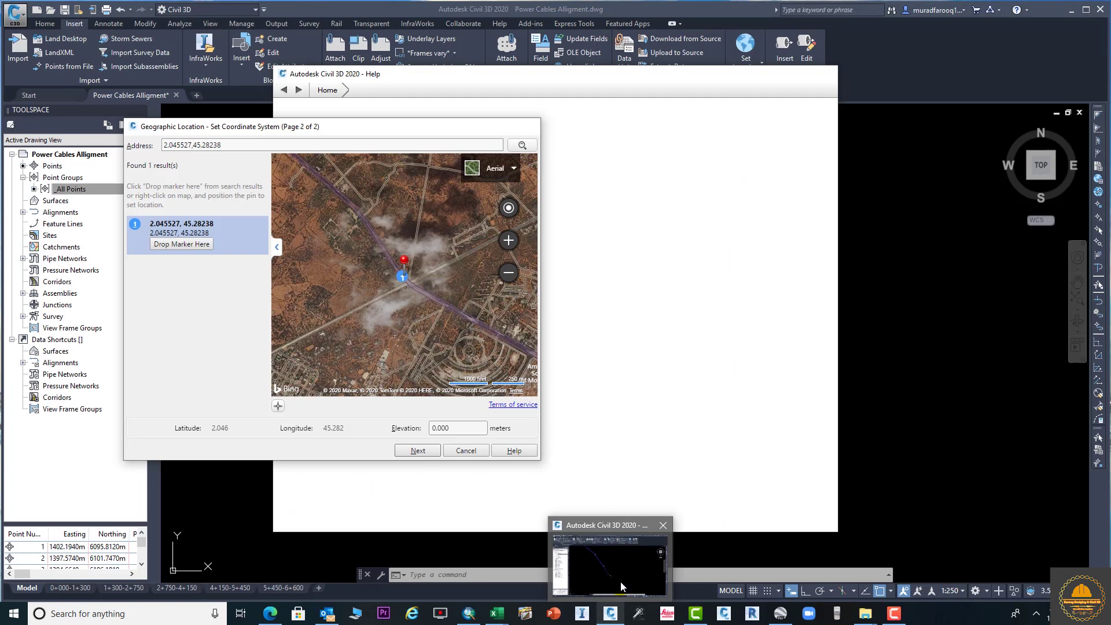
Switch to the Power Cables Alligment drawing in Civil 3D and start setting its geographic location from the map
{"action": "left_click", "coordinate": [621, 586]}
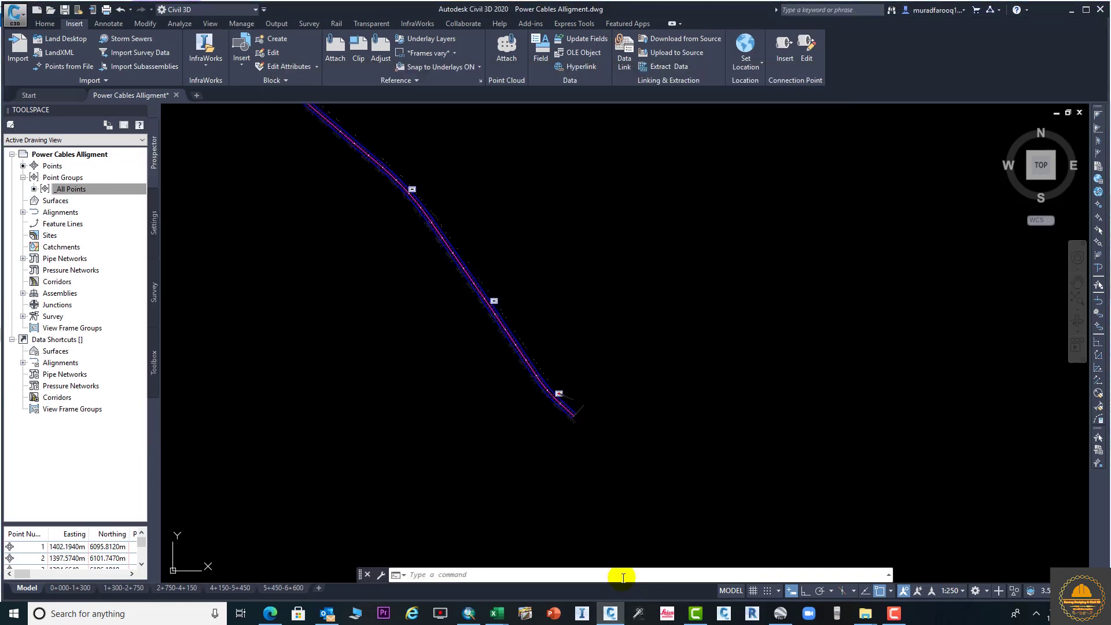
{"action": "scroll", "coordinate": [602, 401], "scroll_direction": "up", "scroll_amount": 3}
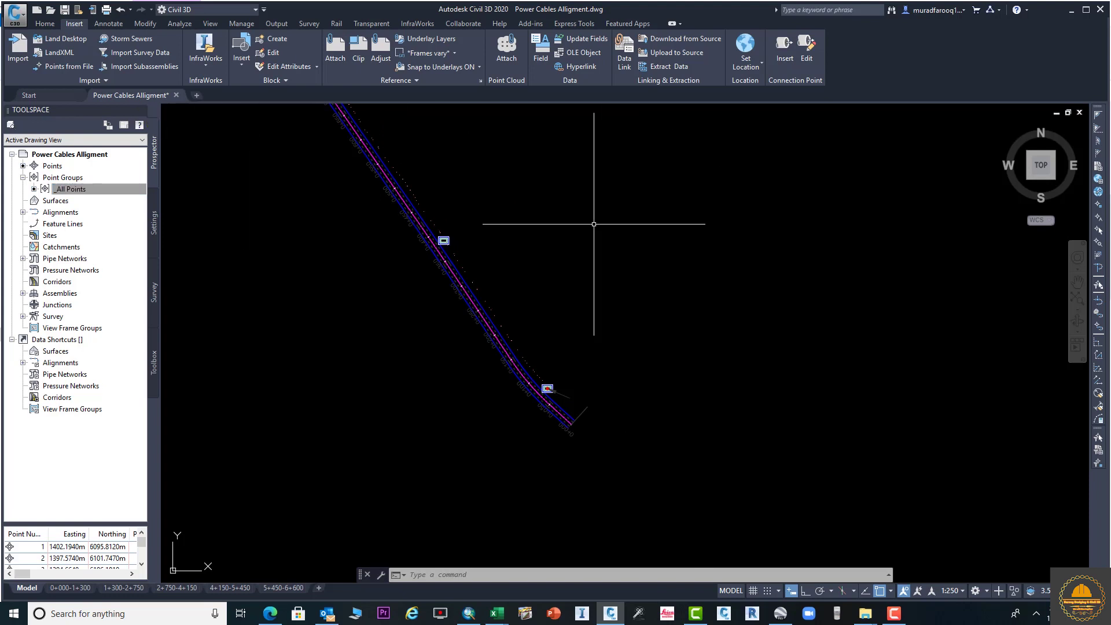
{"action": "left_click", "coordinate": [45, 24]}
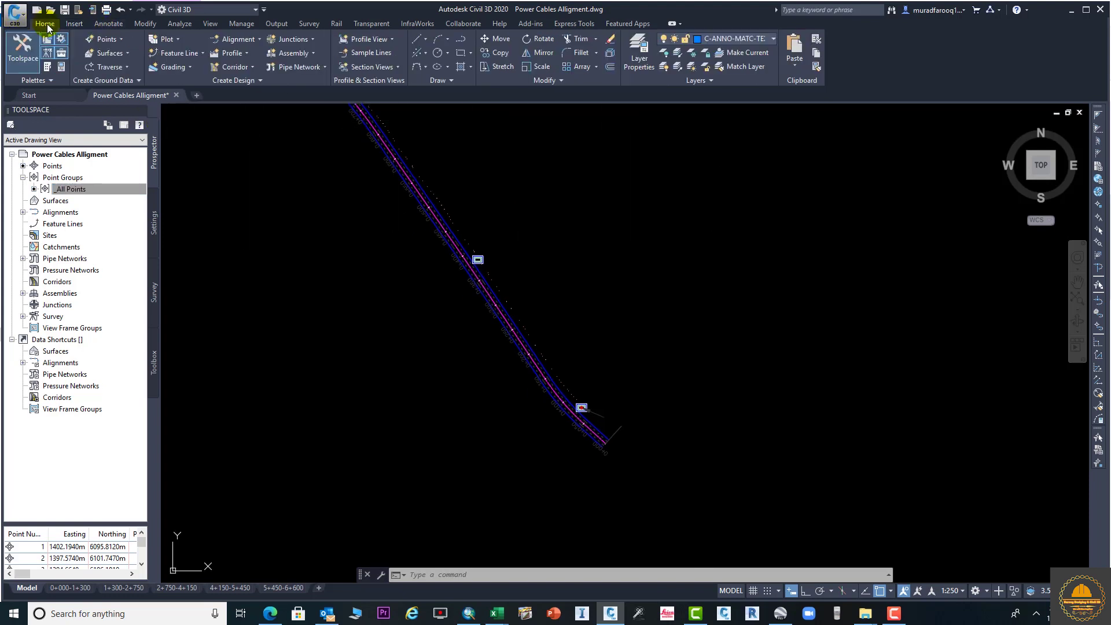
{"action": "left_click", "coordinate": [74, 24]}
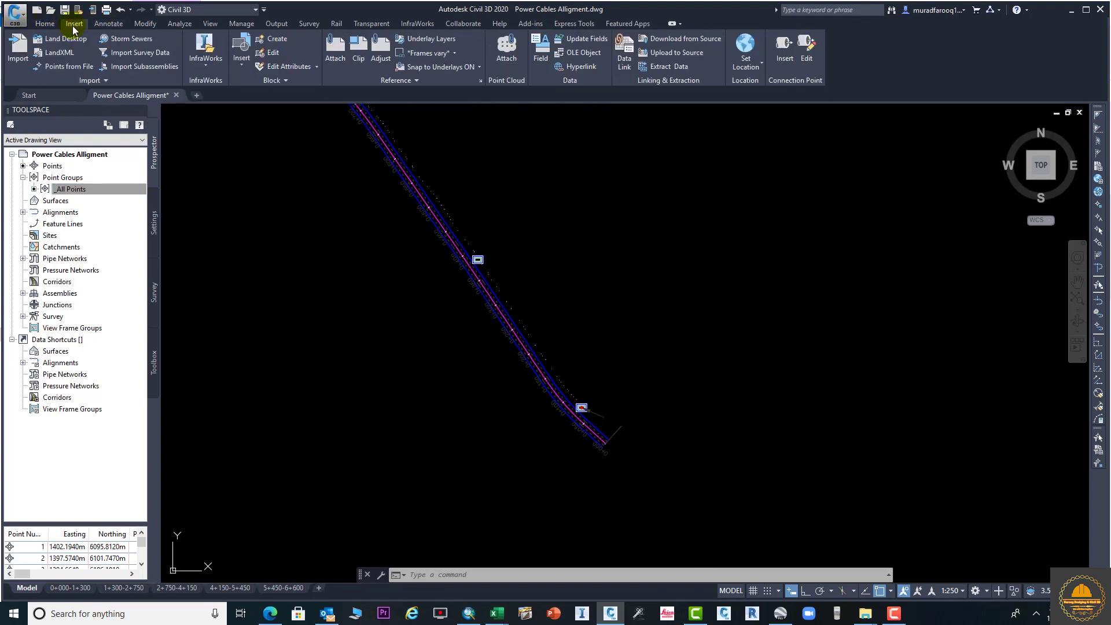
{"action": "left_click", "coordinate": [761, 63]}
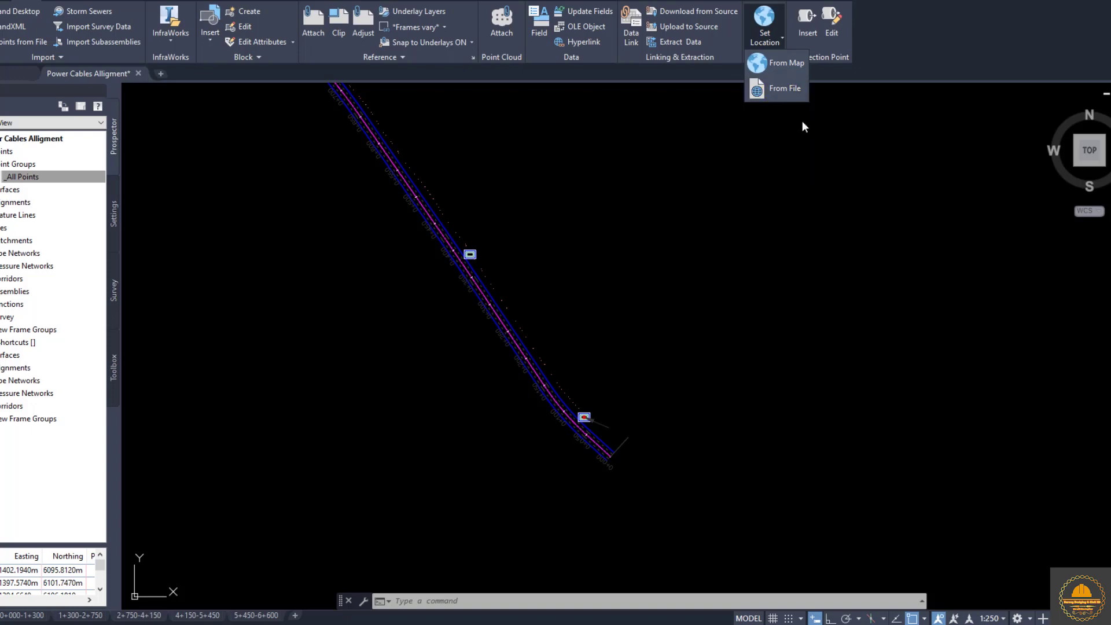
{"action": "left_click", "coordinate": [778, 64]}
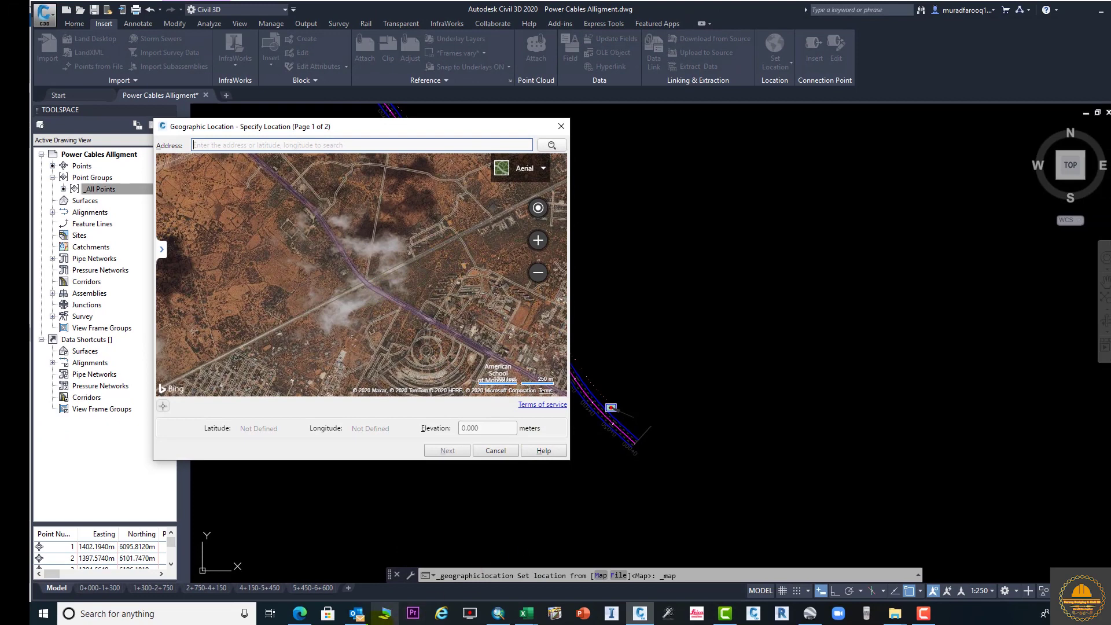
Review the coordinate table in Fibre Optic Cable.xlsx and the UTM to Latitude and Longitude Converter page in the browser
{"action": "left_click", "coordinate": [528, 619]}
{"action": "left_click", "coordinate": [565, 576]}
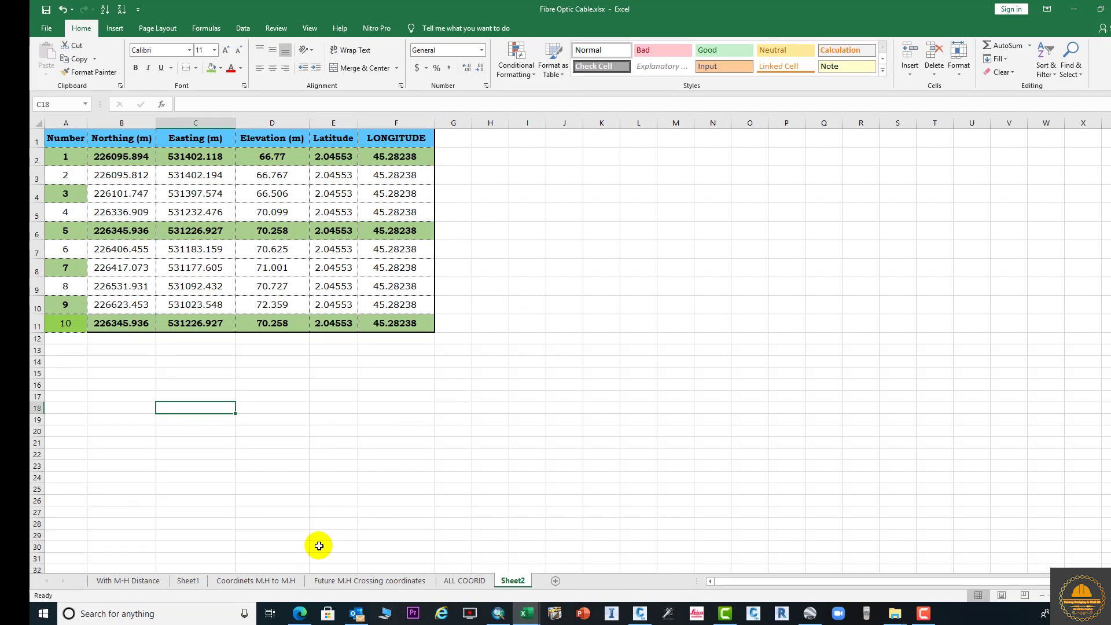
{"action": "left_click", "coordinate": [301, 614]}
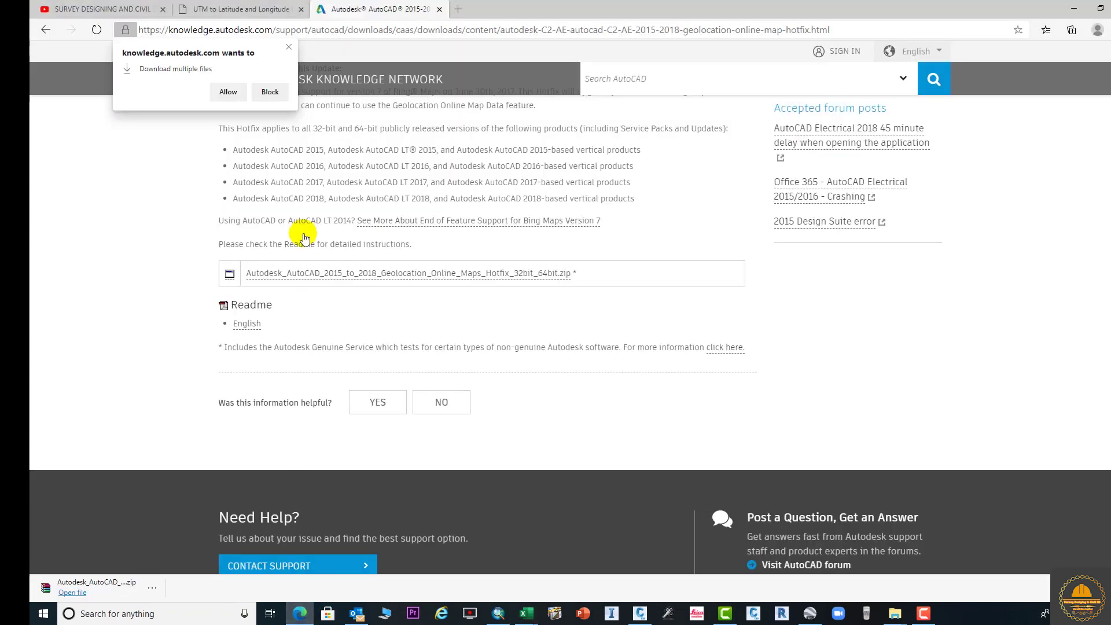
{"action": "left_click", "coordinate": [248, 10]}
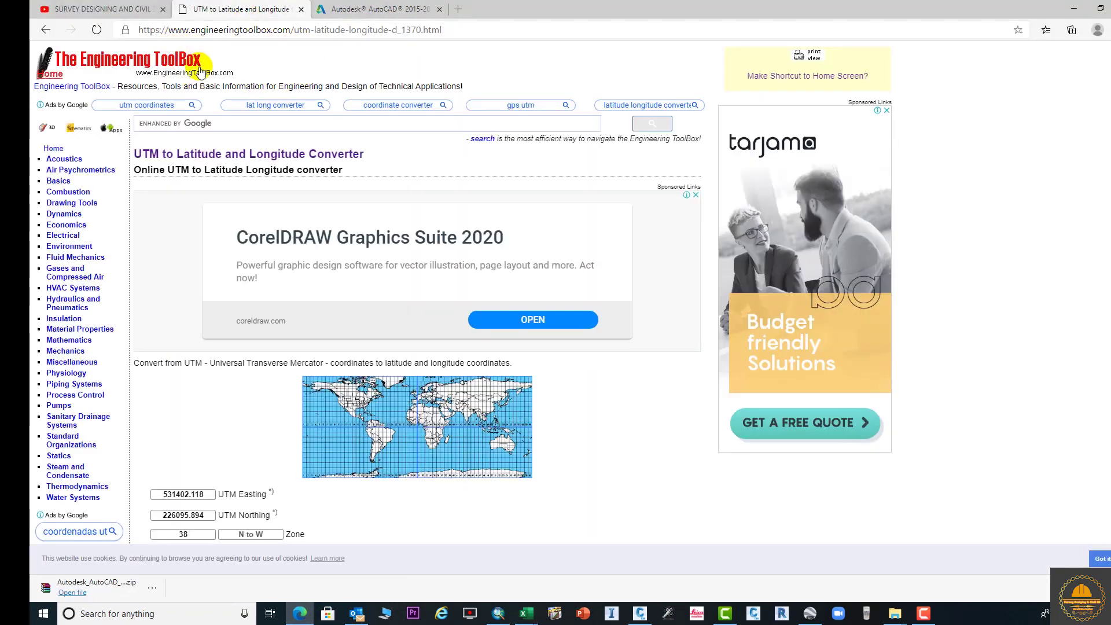
{"action": "scroll", "coordinate": [200, 69], "scroll_direction": "down", "scroll_amount": 2}
{"action": "scroll", "coordinate": [179, 156], "scroll_direction": "up", "scroll_amount": 2}
{"action": "scroll", "coordinate": [234, 210], "scroll_direction": "down", "scroll_amount": 1}
{"action": "scroll", "coordinate": [234, 210], "scroll_direction": "down", "scroll_amount": 3}
{"action": "scroll", "coordinate": [183, 283], "scroll_direction": "down", "scroll_amount": 1}
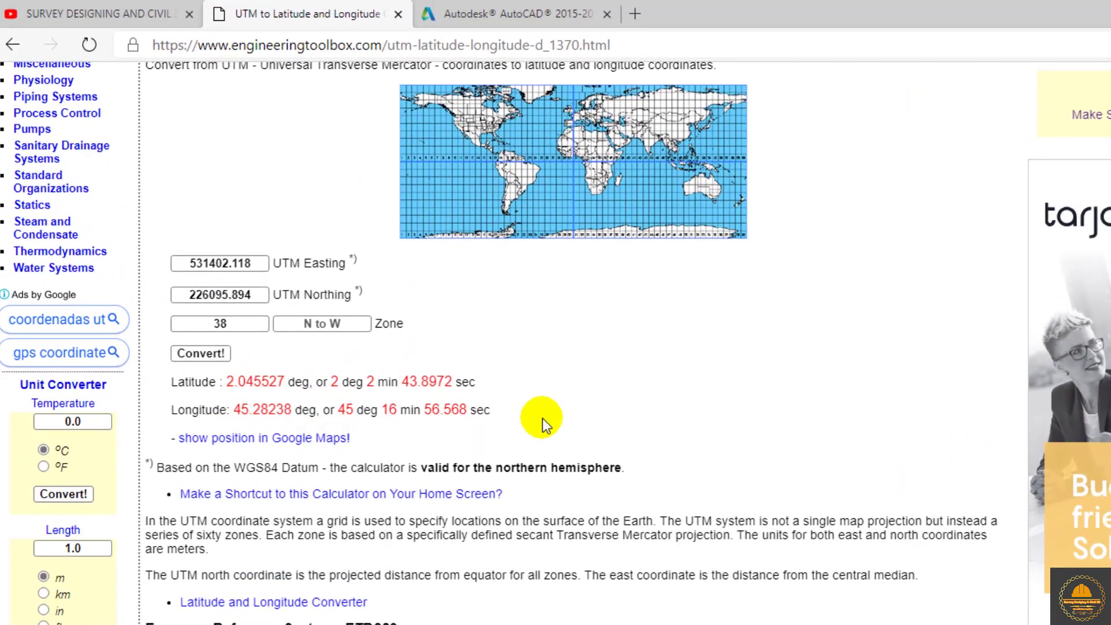
{"action": "left_click", "coordinate": [543, 417]}
{"action": "scroll", "coordinate": [543, 418], "scroll_direction": "up", "scroll_amount": 6}
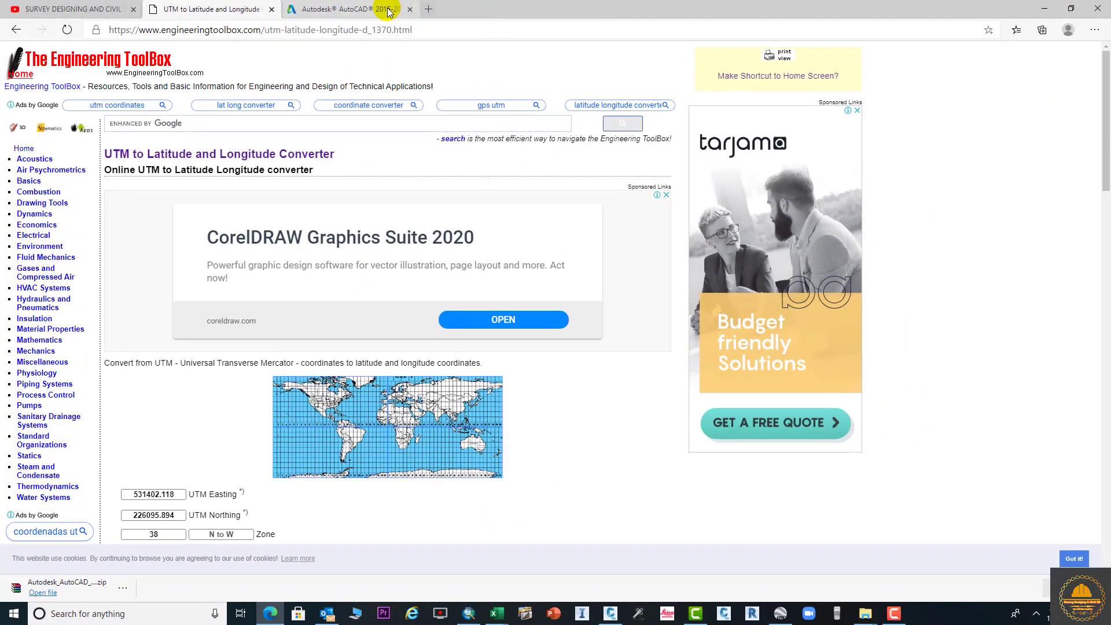
Search the web for "online convert utm to latitude and longtuide" and open the Engineering ToolBox UTM to Latitude and Longitude Converter
{"action": "left_click", "coordinate": [388, 11]}
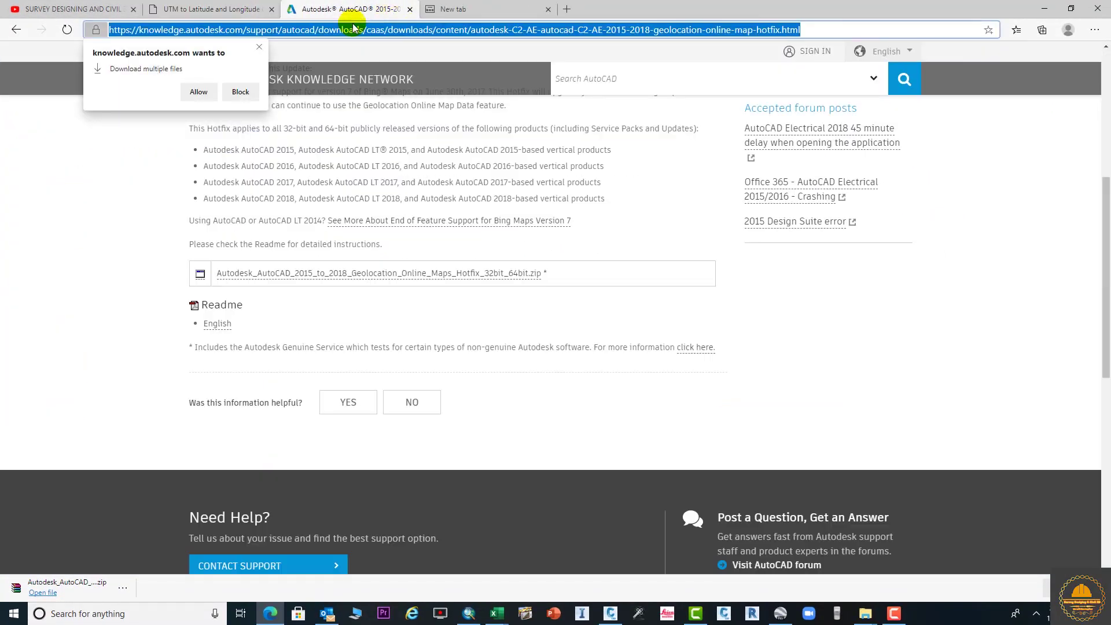
{"action": "type", "text": "online"}
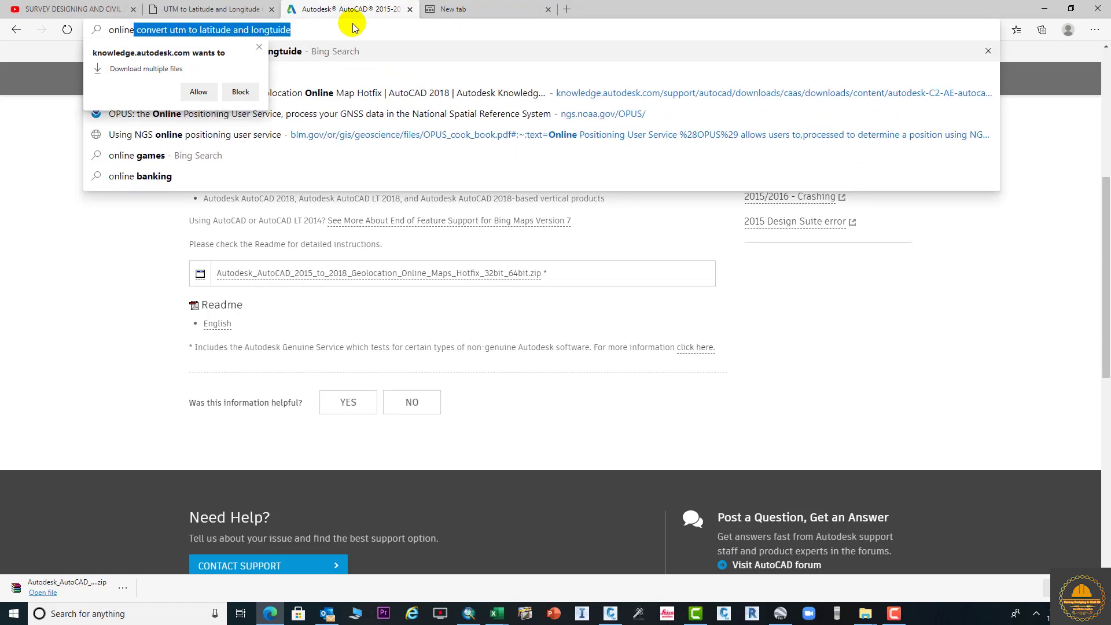
{"action": "left_click", "coordinate": [258, 46]}
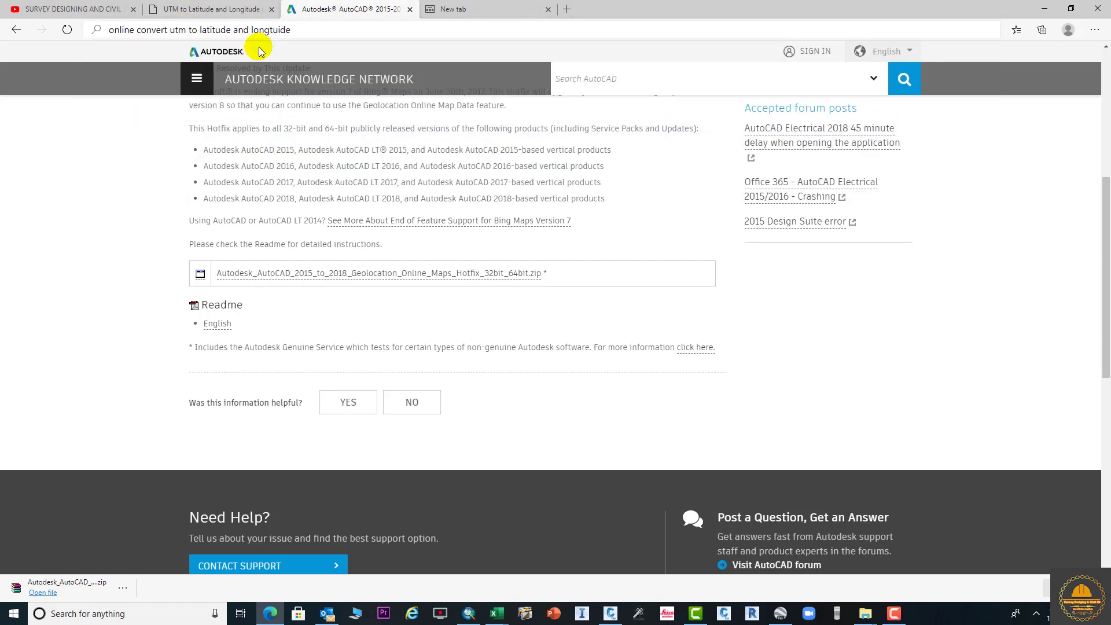
{"action": "key", "text": "Return"}
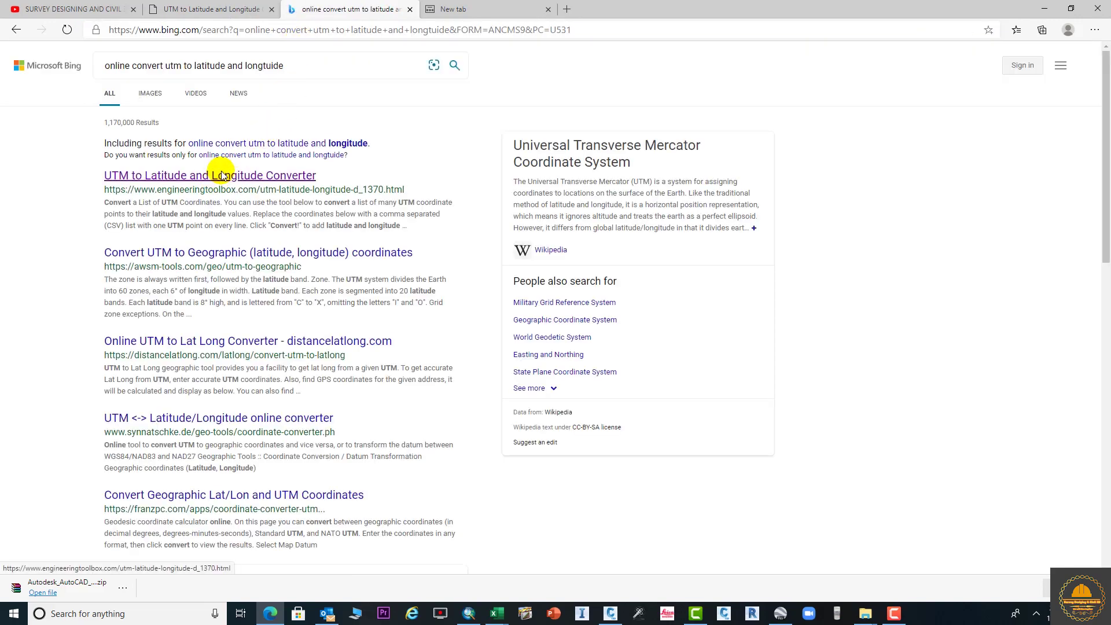
{"action": "left_click", "coordinate": [216, 175]}
{"action": "scroll", "coordinate": [219, 315], "scroll_direction": "down", "scroll_amount": 5}
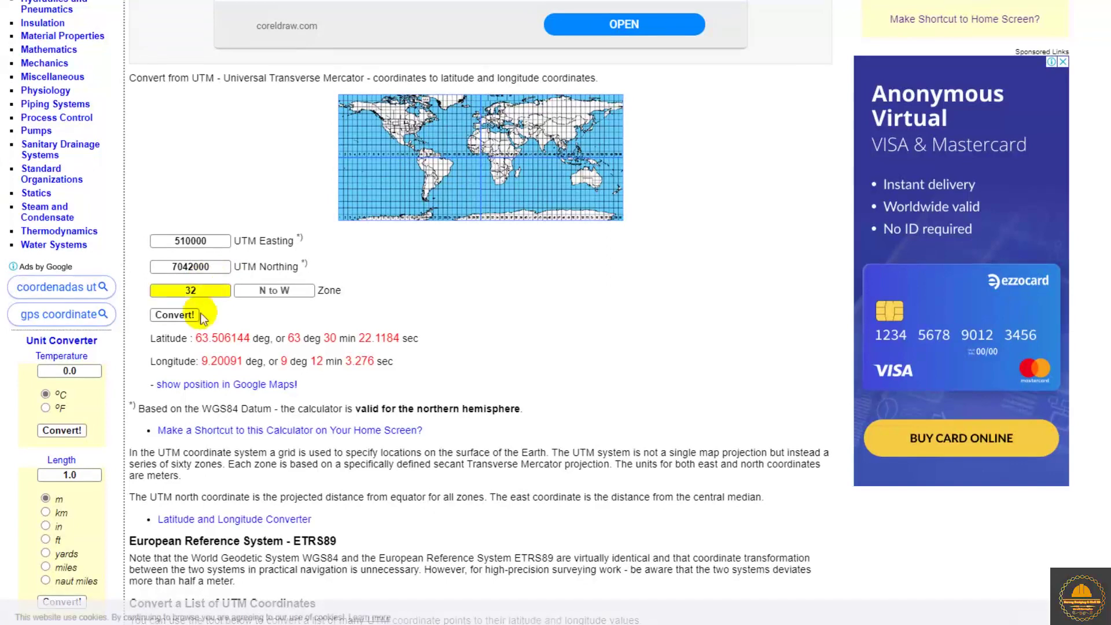
{"action": "scroll", "coordinate": [197, 309], "scroll_direction": "down", "scroll_amount": 2}
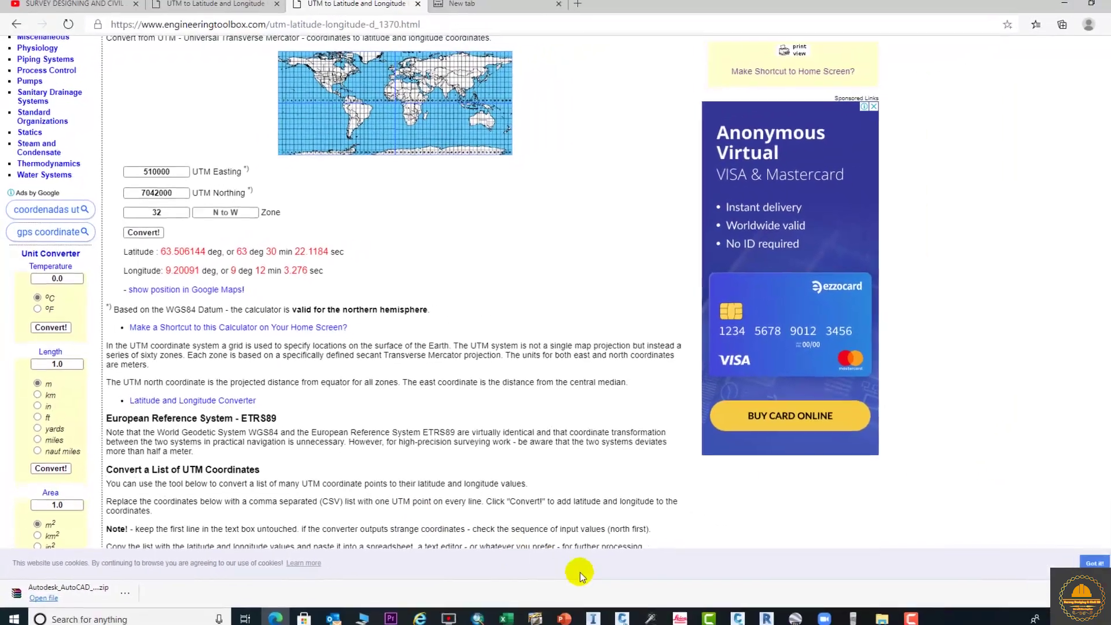
Copy point 2's latitude 2.045527 from Fibre Optic Cable.xlsx into the address of the geographic location in Civil 3D
{"action": "mouse_move", "coordinate": [496, 613]}
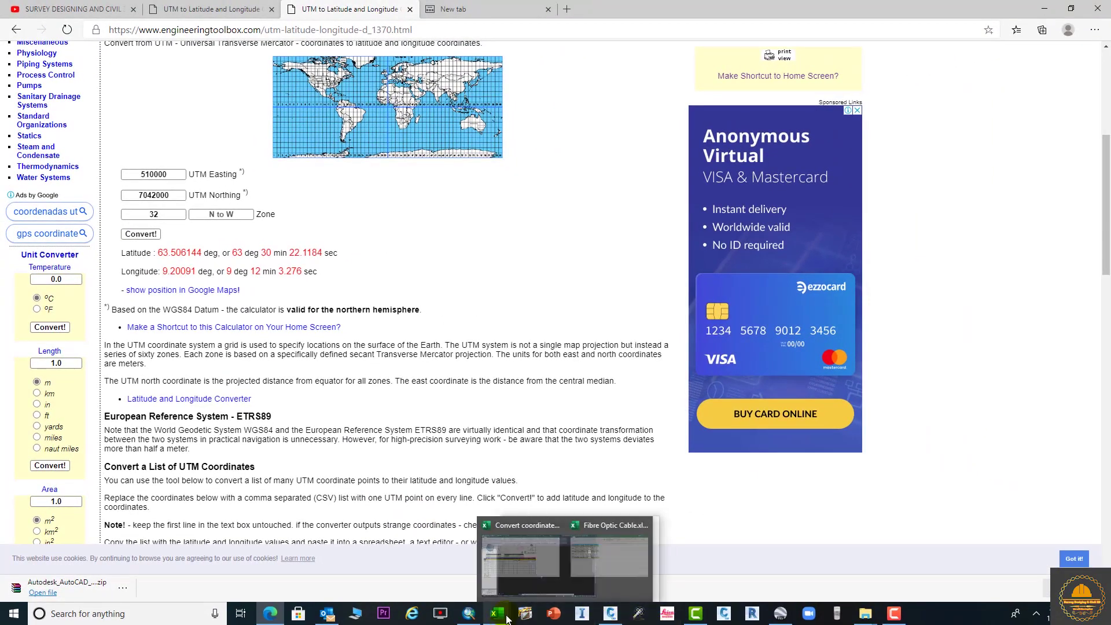
{"action": "left_click", "coordinate": [520, 581]}
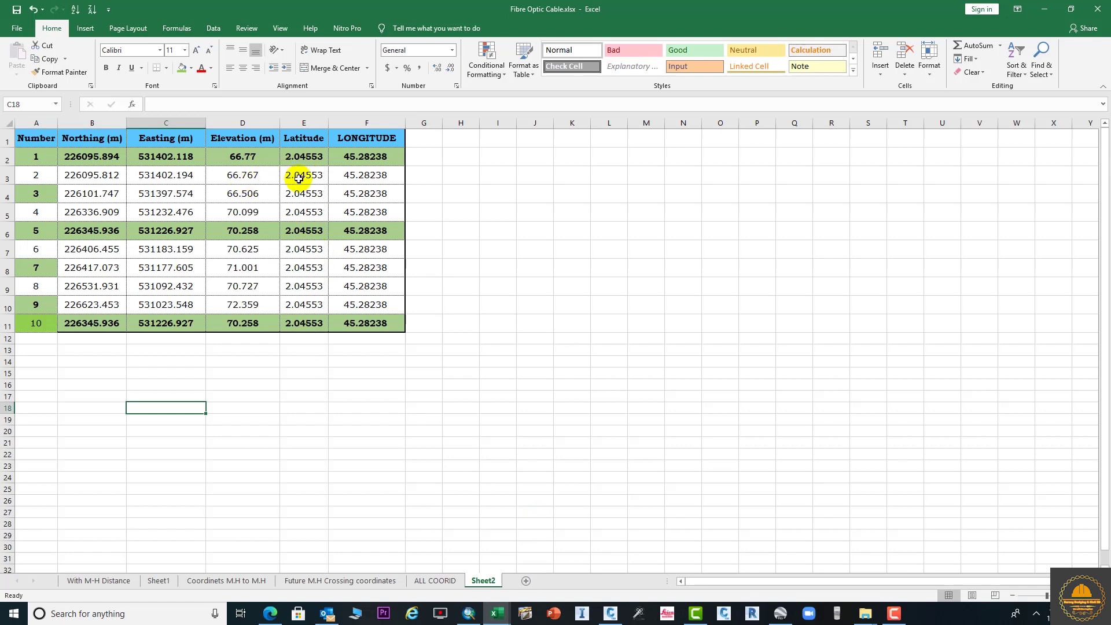
{"action": "left_click", "coordinate": [306, 177]}
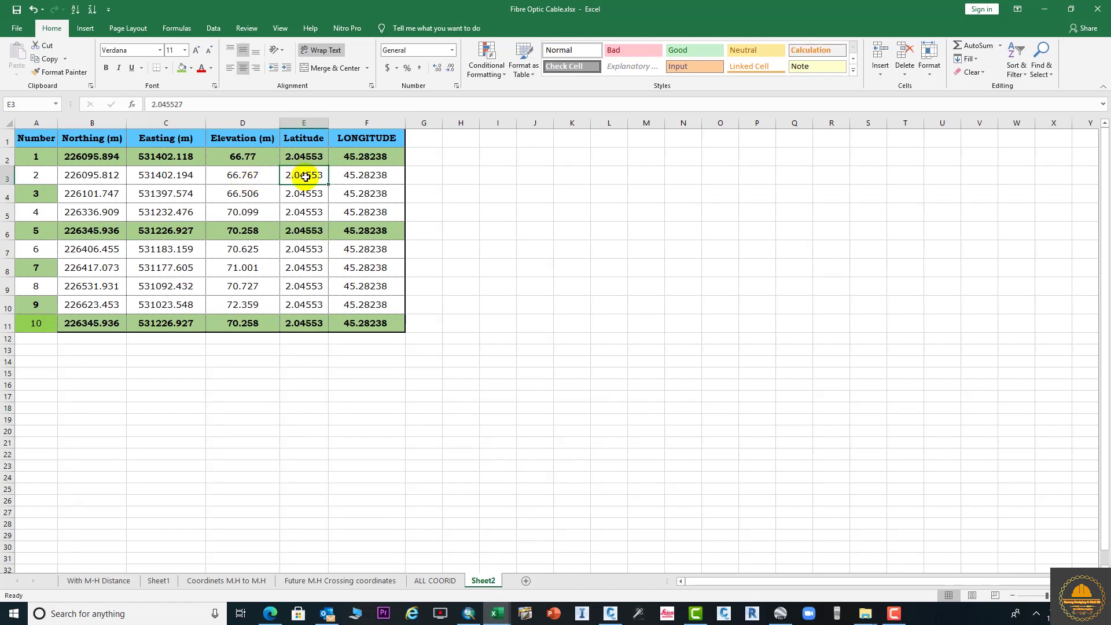
{"action": "key", "text": "ctrl+c"}
{"action": "left_click", "coordinate": [610, 613]}
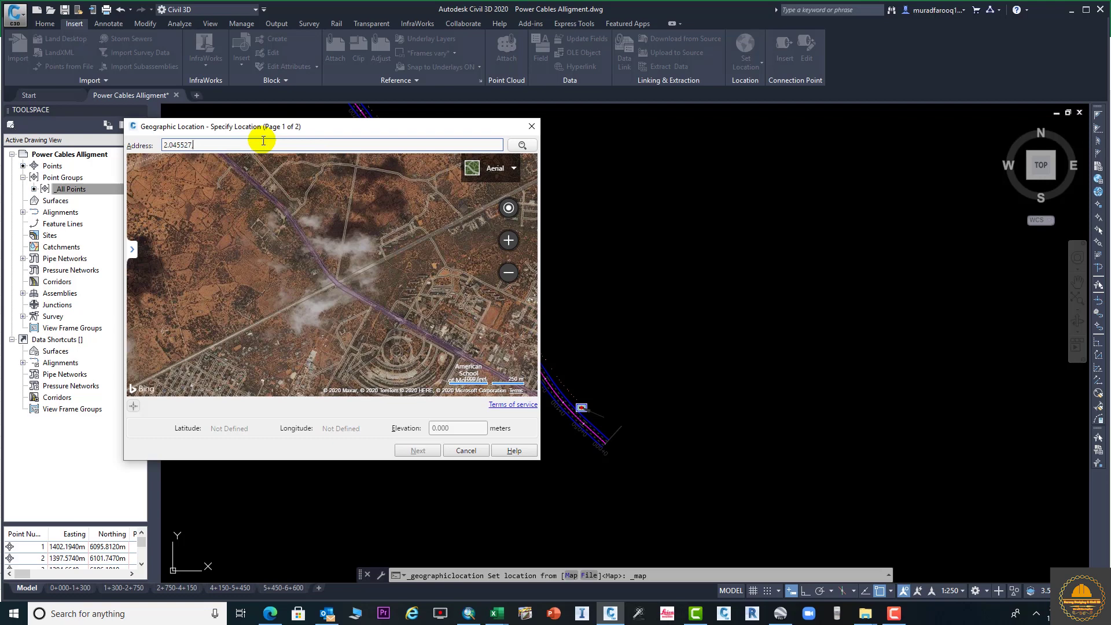
Add point 2's longitude 45.28238 from the Excel table after the latitude in the address, separated by a comma
{"action": "key", "text": "alt+Tab"}
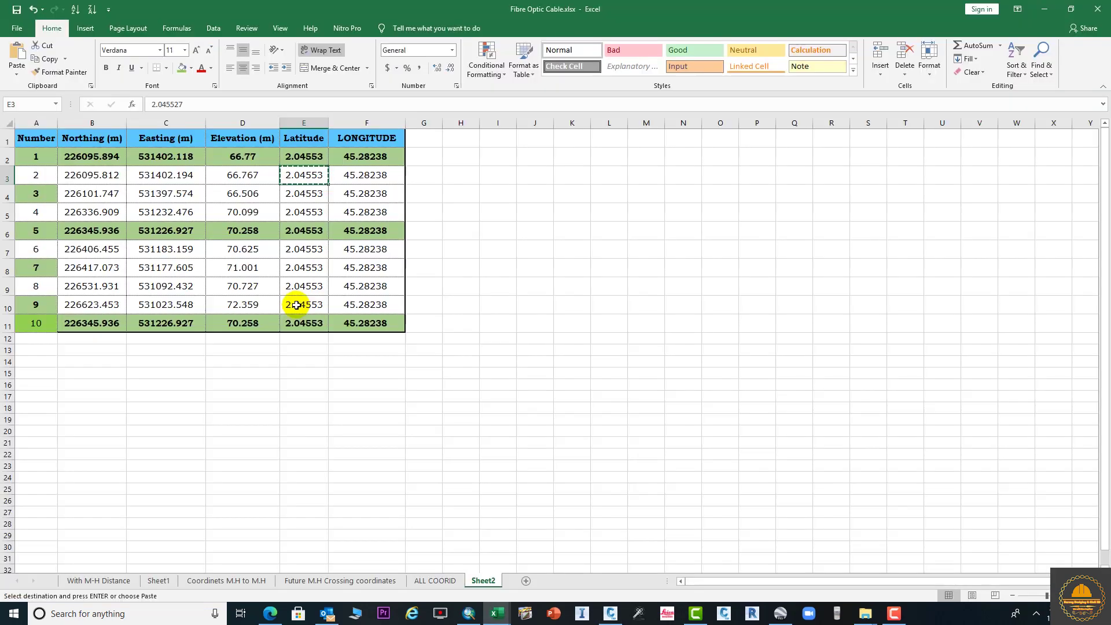
{"action": "left_click", "coordinate": [366, 175]}
{"action": "key", "text": "ctrl+c"}
{"action": "key", "text": "alt+Tab"}
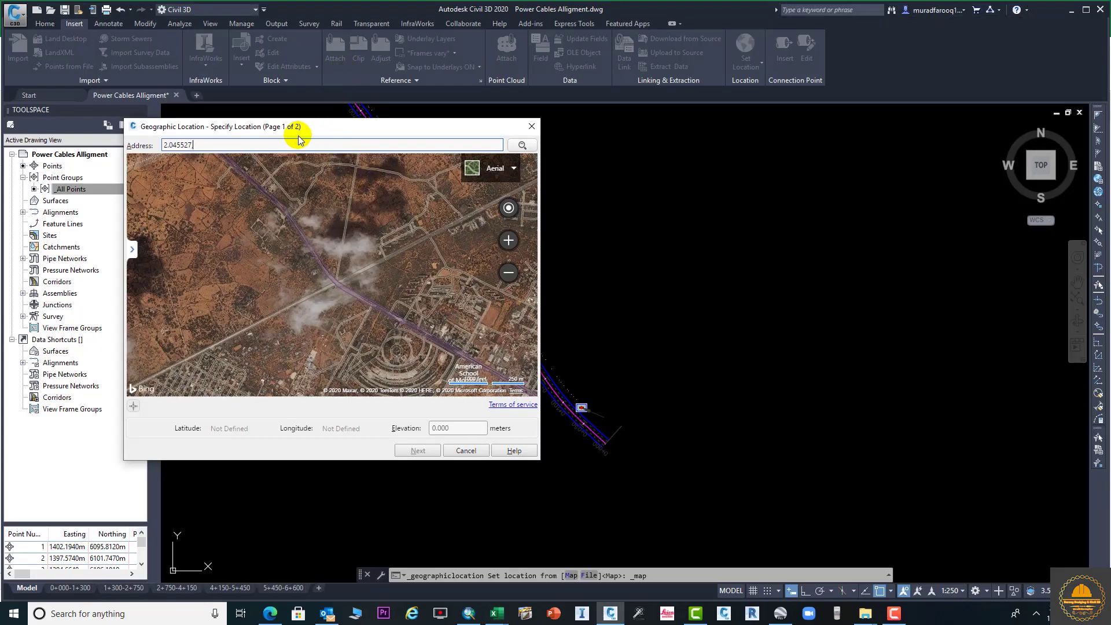
{"action": "key", "text": "ctrl+v"}
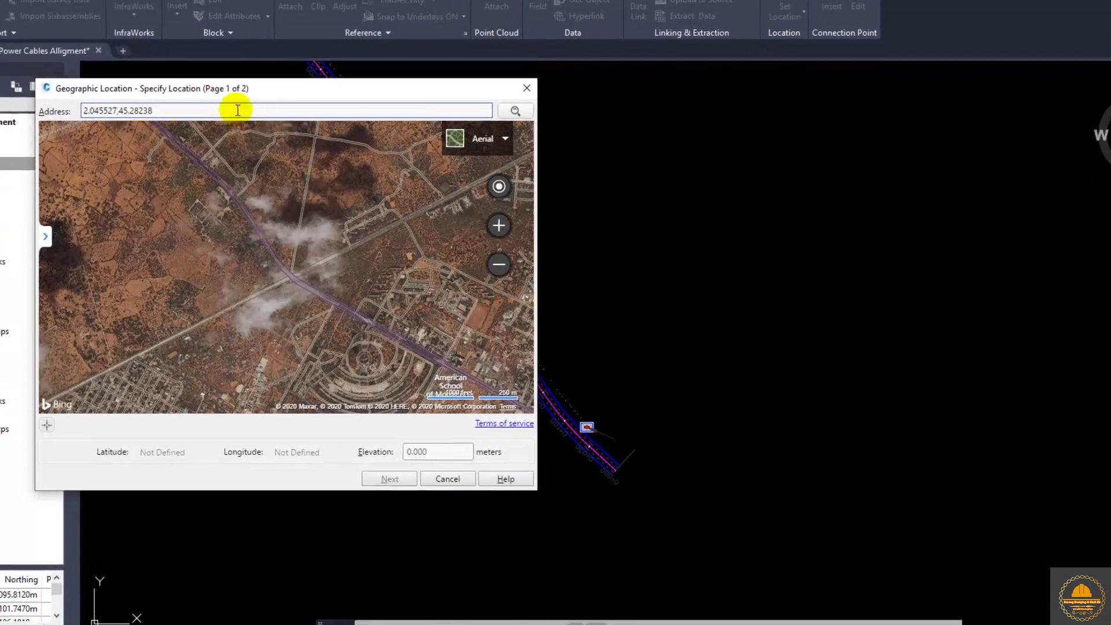
Search the map for the entered coordinates, drop the location marker on the result and continue to the coordinate system settings
{"action": "left_click", "coordinate": [510, 109]}
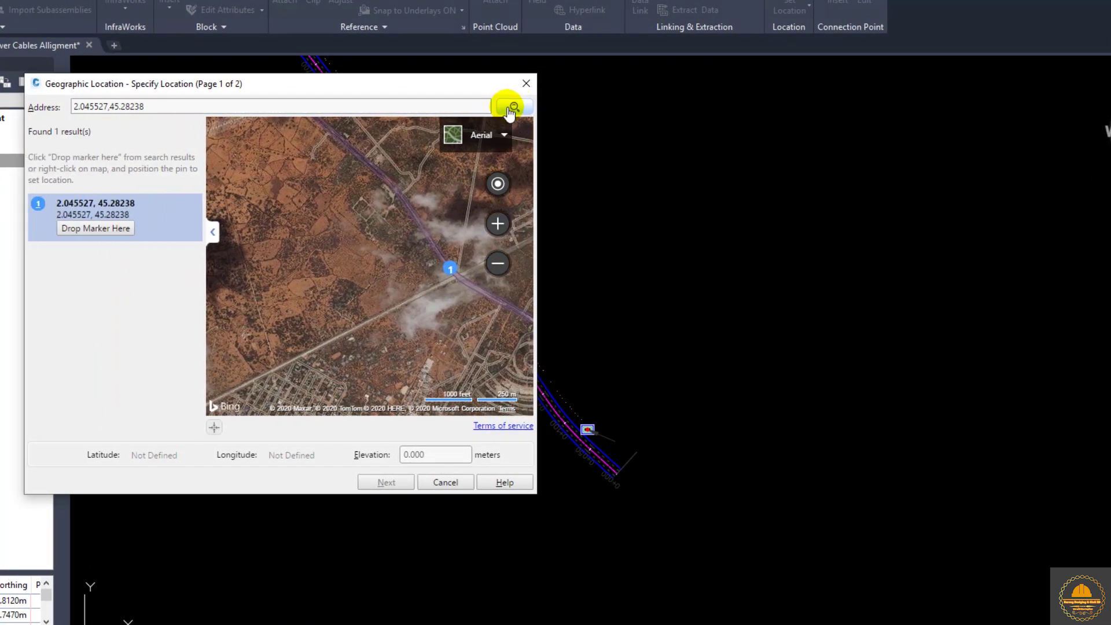
{"action": "left_click", "coordinate": [497, 136]}
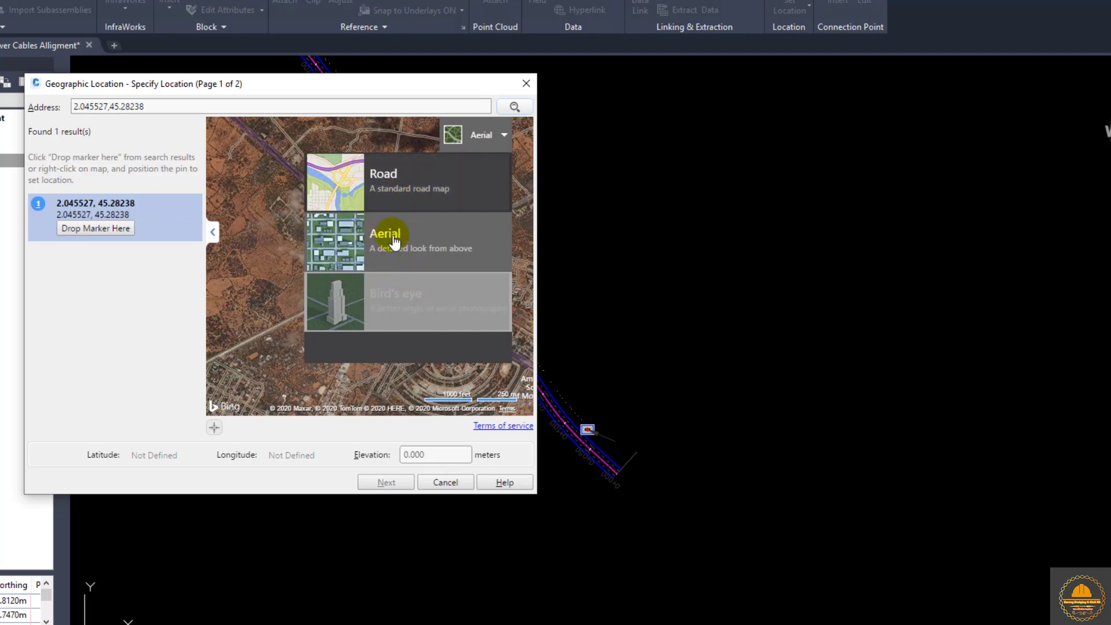
{"action": "left_click", "coordinate": [80, 228]}
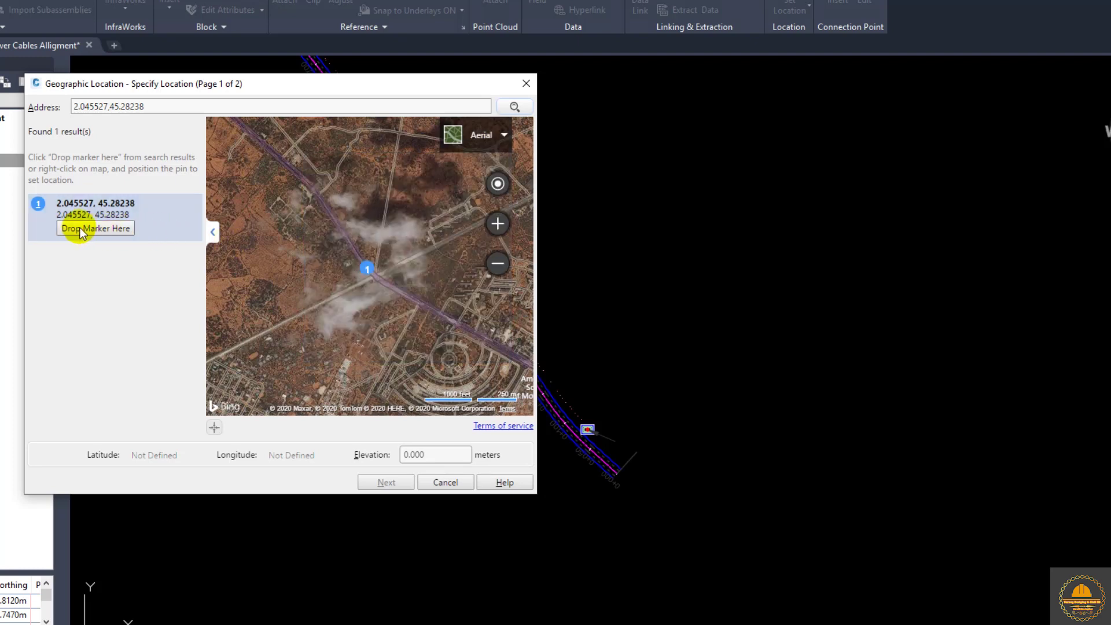
{"action": "left_click", "coordinate": [119, 229]}
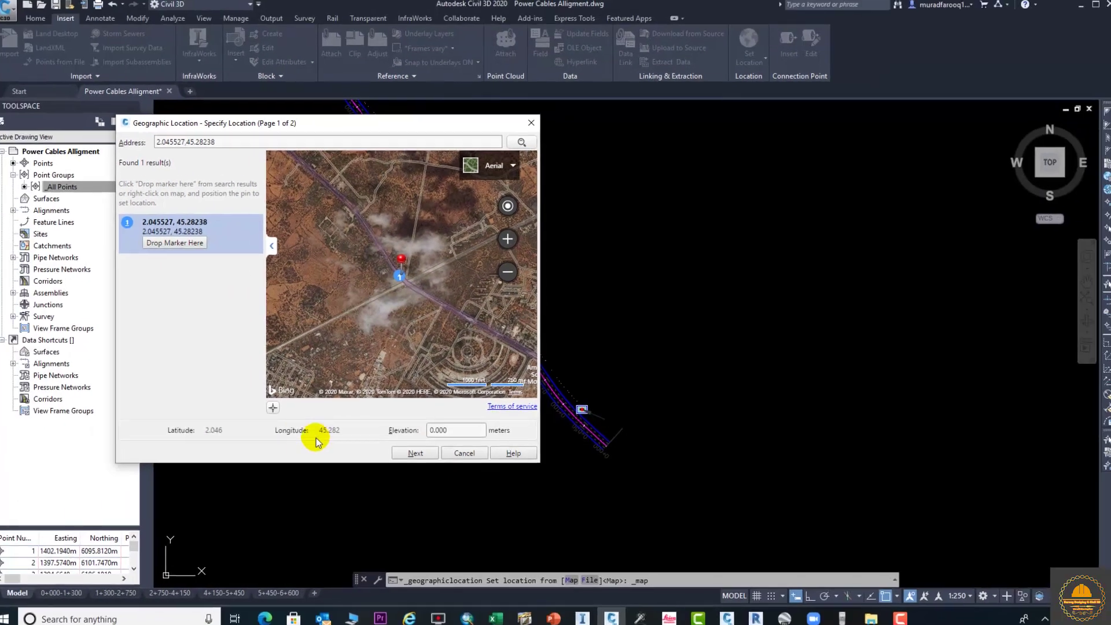
{"action": "left_click_drag", "start_coordinate": [476, 427], "coordinate": [423, 430]}
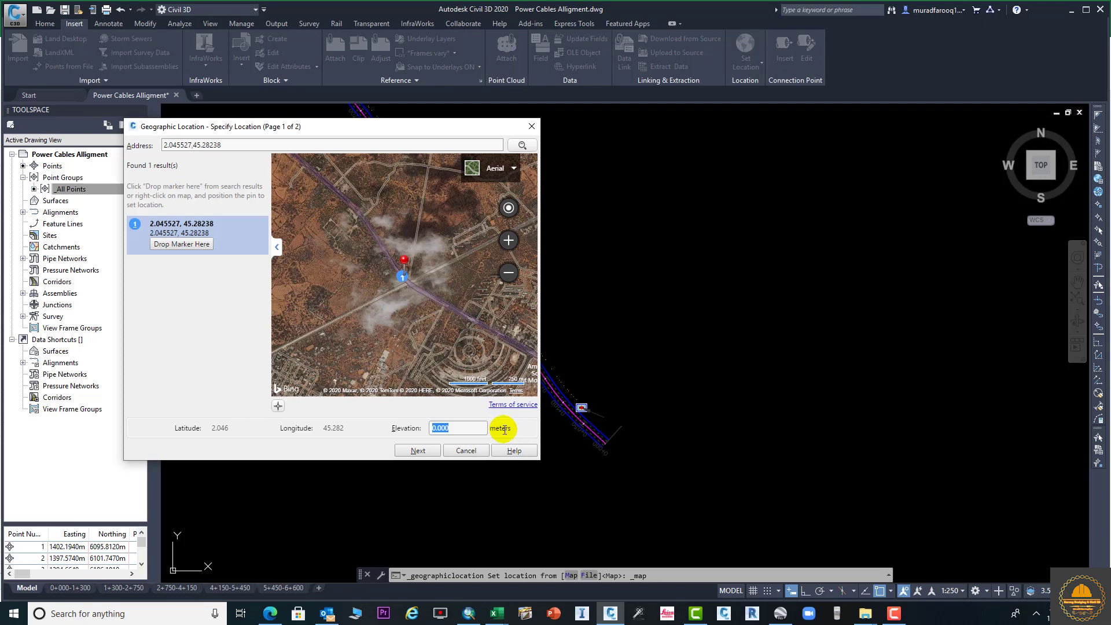
{"action": "left_click", "coordinate": [475, 433]}
{"action": "left_click", "coordinate": [433, 452]}
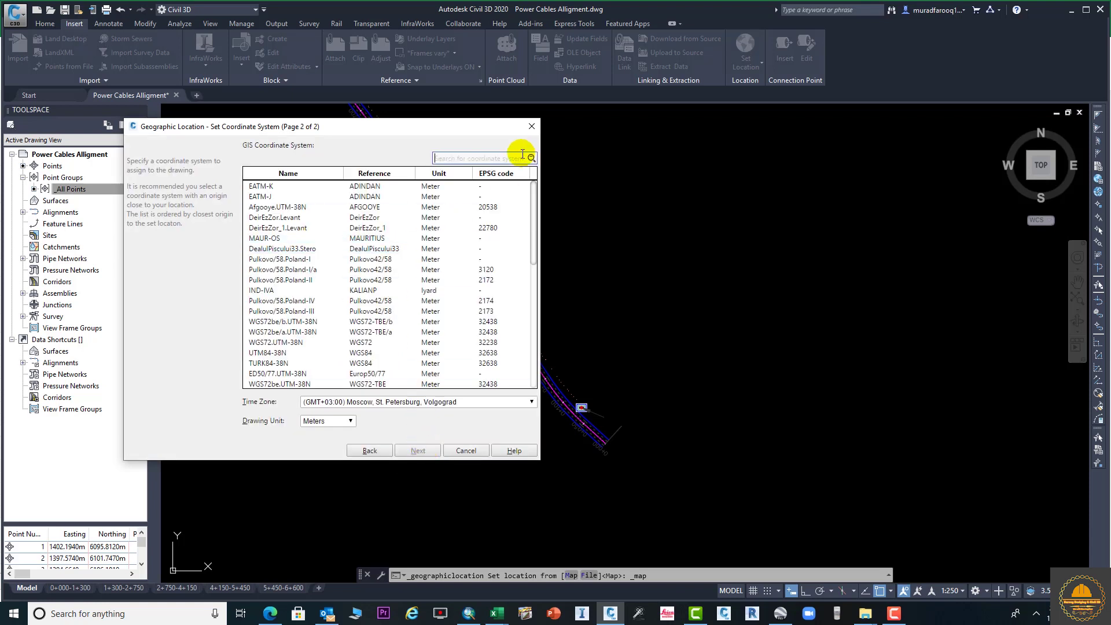
Filter the GIS coordinate systems by 38N and assign Afgooye.UTM-38N to the drawing
{"action": "left_click", "coordinate": [473, 157]}
{"action": "type", "text": "38"}
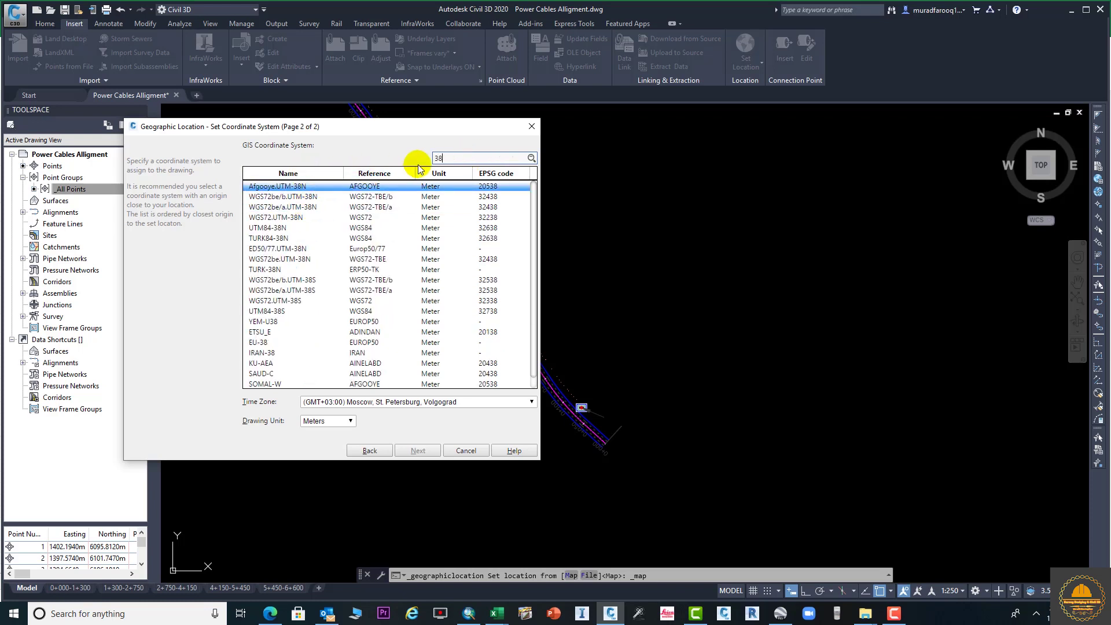
{"action": "type", "text": "N"}
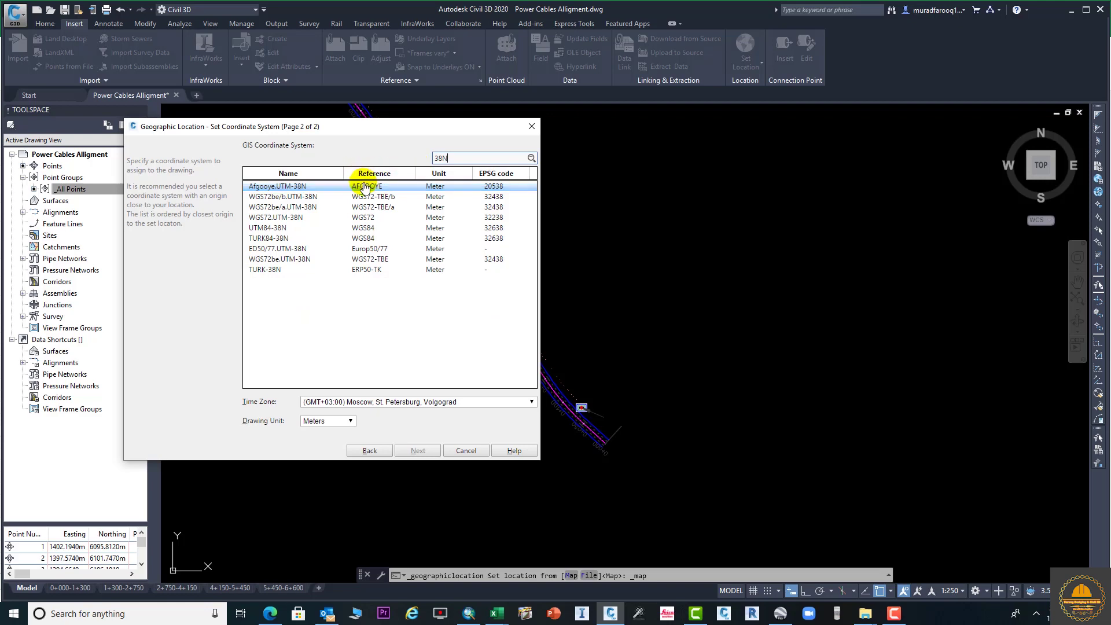
{"action": "left_click", "coordinate": [341, 192]}
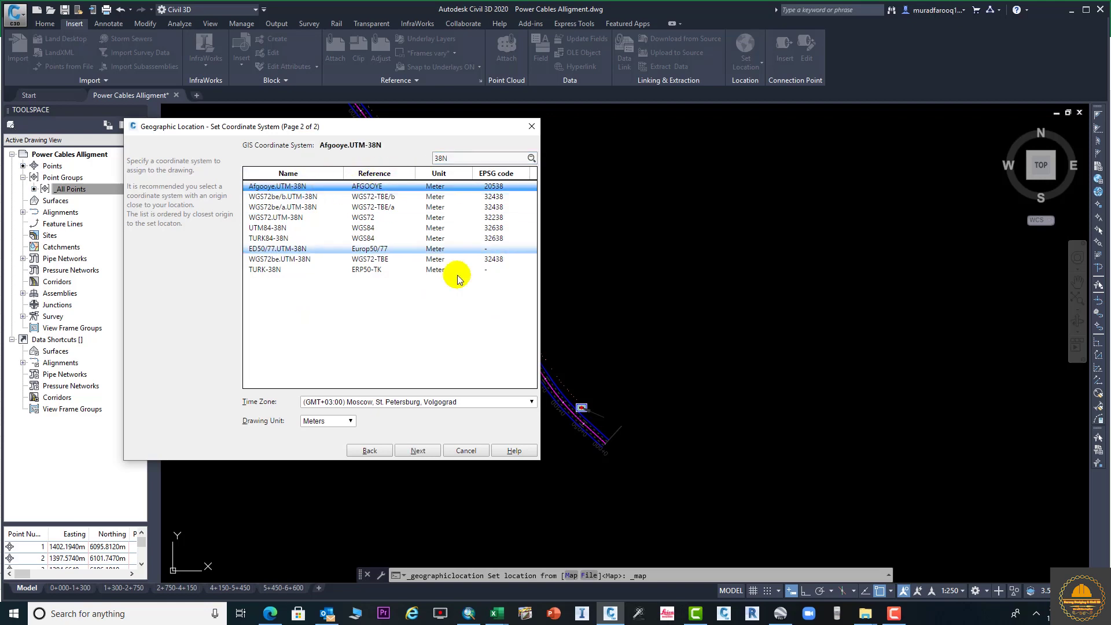
{"action": "left_click", "coordinate": [414, 450]}
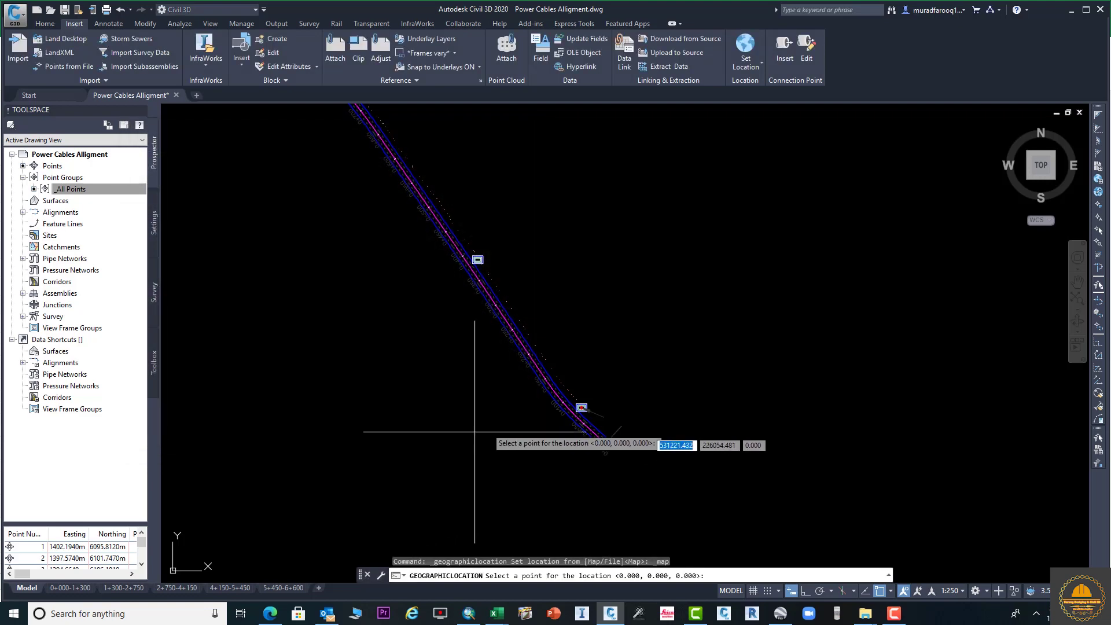
Check point 1 in the Excel table, place the geographic location at point 1 inside the rectangular symbol and set the north angle to 90
{"action": "scroll", "coordinate": [585, 410], "scroll_direction": "up", "scroll_amount": 3}
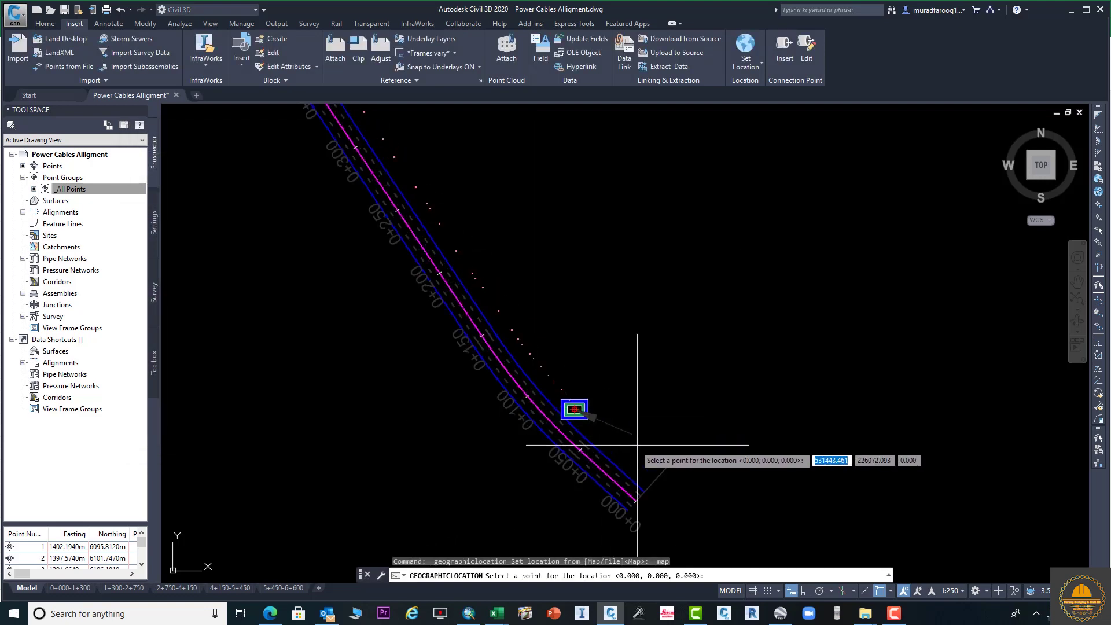
{"action": "scroll", "coordinate": [576, 441], "scroll_direction": "up", "scroll_amount": 2}
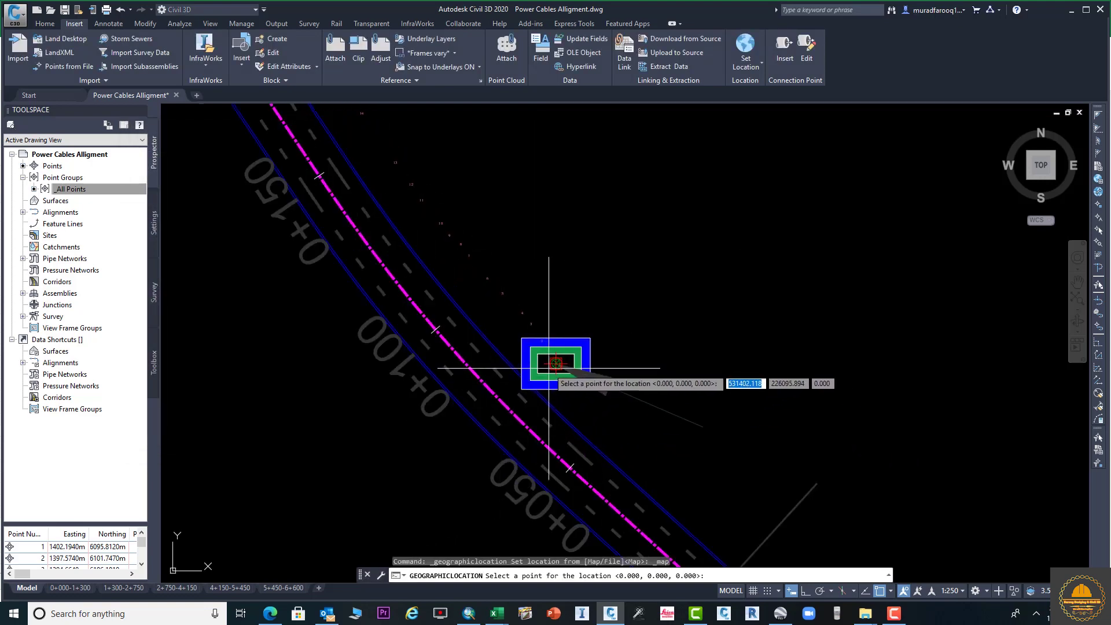
{"action": "scroll", "coordinate": [556, 365], "scroll_direction": "up", "scroll_amount": 3}
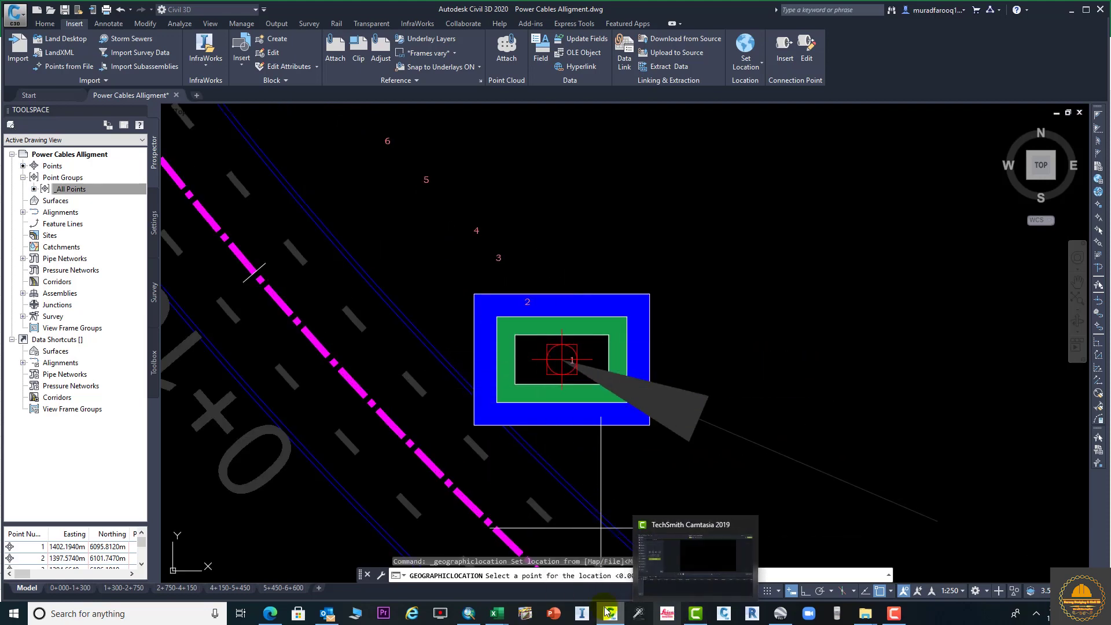
{"action": "mouse_move", "coordinate": [497, 613]}
{"action": "left_click", "coordinate": [543, 573]}
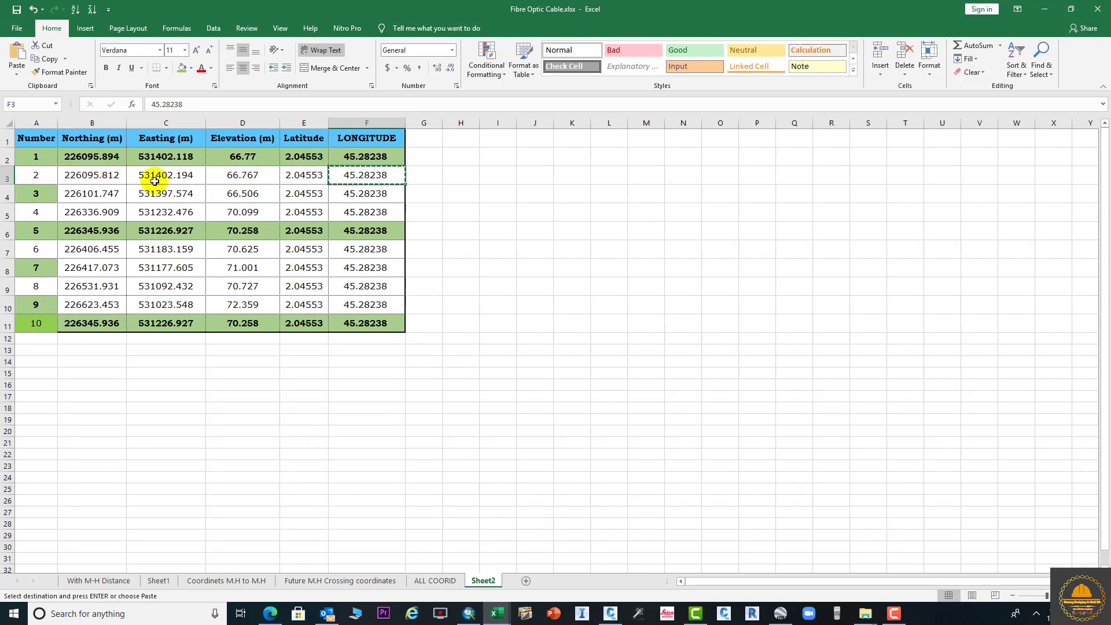
{"action": "left_click", "coordinate": [516, 613]}
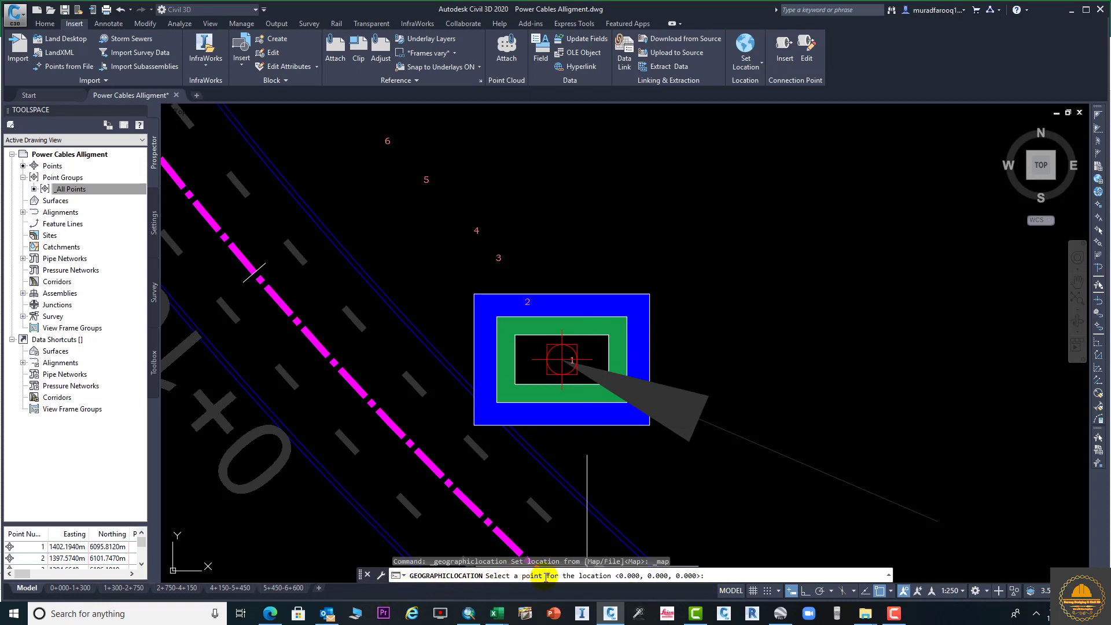
{"action": "left_click", "coordinate": [562, 360]}
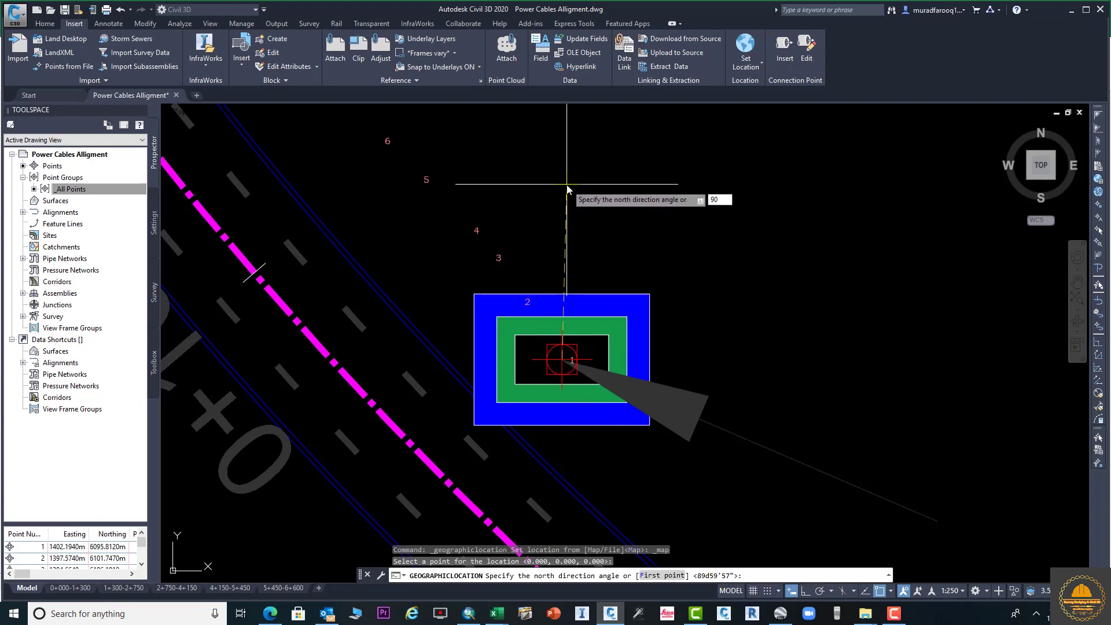
{"action": "key", "text": "Return"}
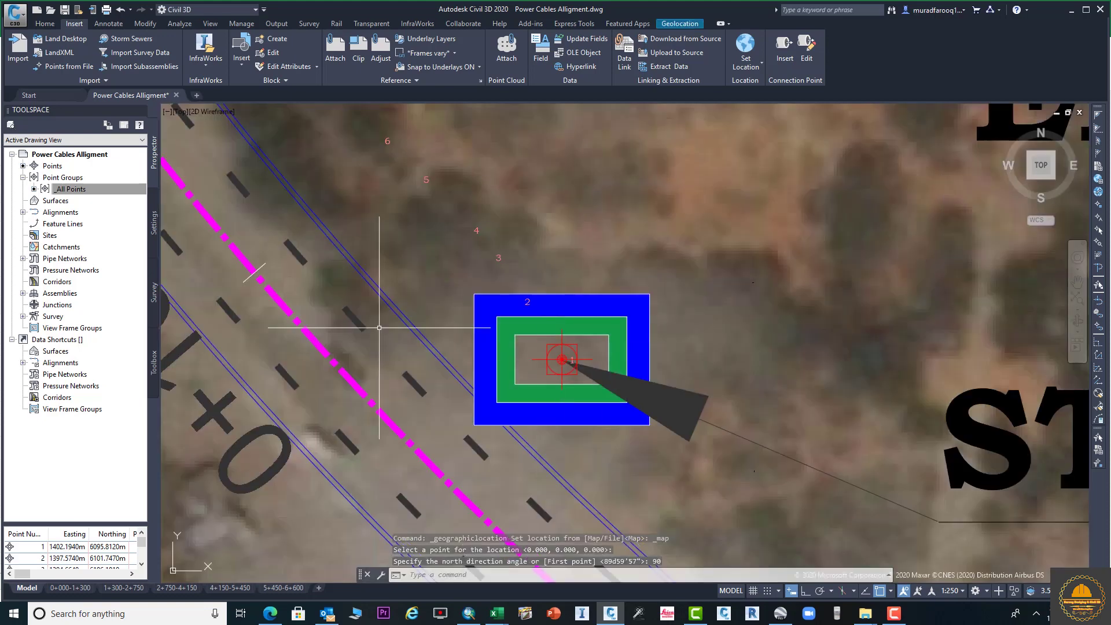
Examine how the road alignment and its coordinate labels line up with the aerial imagery from the start point past station 0+700
{"action": "scroll", "coordinate": [516, 310], "scroll_direction": "down", "scroll_amount": 8}
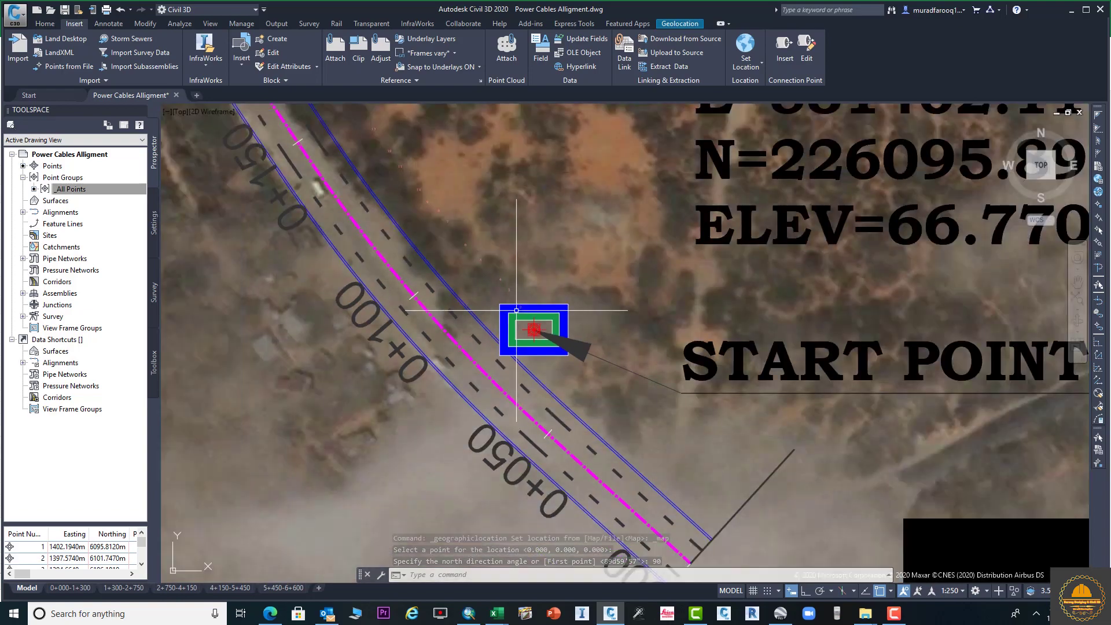
{"action": "scroll", "coordinate": [521, 349], "scroll_direction": "down", "scroll_amount": 3}
{"action": "scroll", "coordinate": [521, 349], "scroll_direction": "up", "scroll_amount": 3}
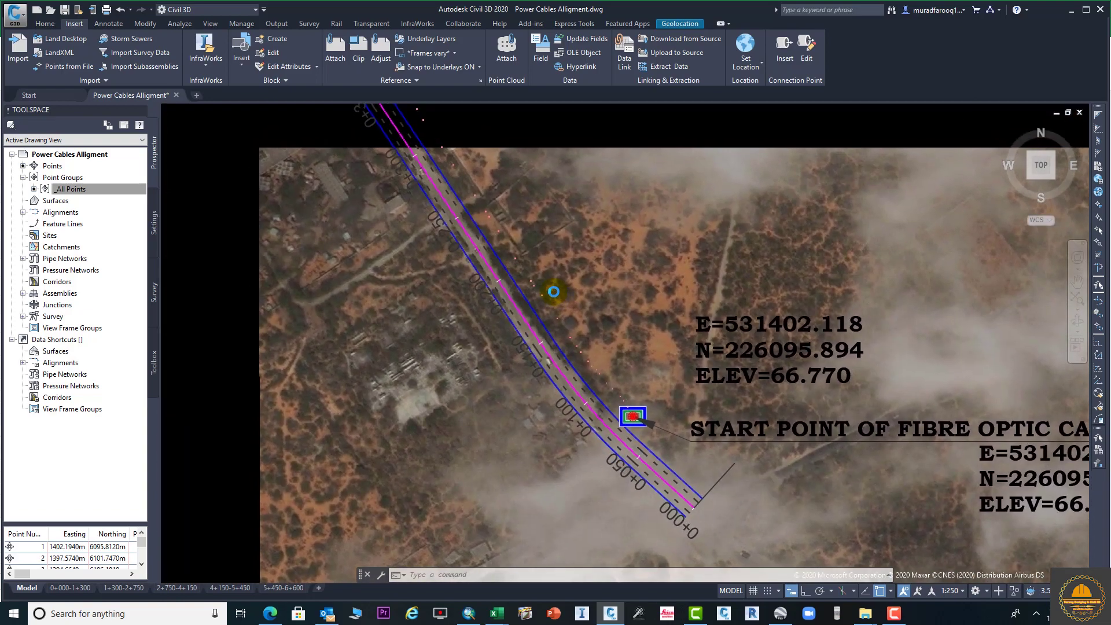
{"action": "middle_click_drag", "start_coordinate": [454, 191], "coordinate": [493, 213]}
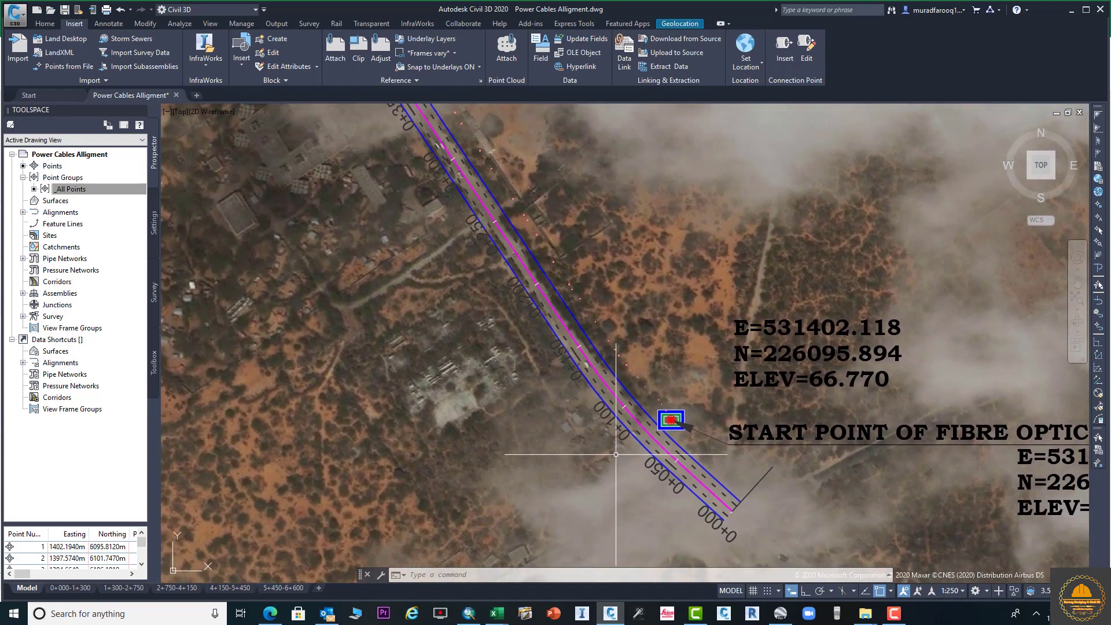
{"action": "scroll", "coordinate": [622, 365], "scroll_direction": "up", "scroll_amount": 2}
{"action": "scroll", "coordinate": [614, 363], "scroll_direction": "down", "scroll_amount": 3}
{"action": "middle_click_drag", "start_coordinate": [583, 297], "coordinate": [599, 361]}
{"action": "scroll", "coordinate": [600, 361], "scroll_direction": "down", "scroll_amount": 2}
{"action": "mouse_move", "coordinate": [595, 322]}
{"action": "middle_mouse_down"}
{"action": "mouse_move", "coordinate": [566, 273]}
{"action": "mouse_move", "coordinate": [727, 551]}
{"action": "middle_mouse_up"}
{"action": "scroll", "coordinate": [566, 317], "scroll_direction": "down", "scroll_amount": 2}
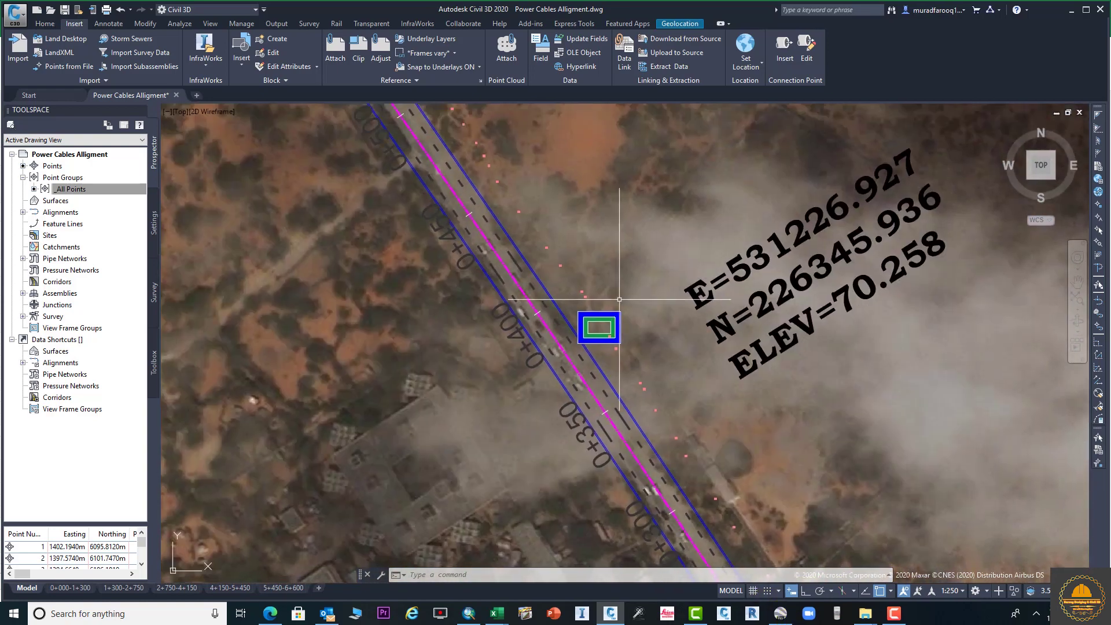
{"action": "scroll", "coordinate": [684, 533], "scroll_direction": "up", "scroll_amount": 3}
{"action": "scroll", "coordinate": [484, 264], "scroll_direction": "down", "scroll_amount": 2}
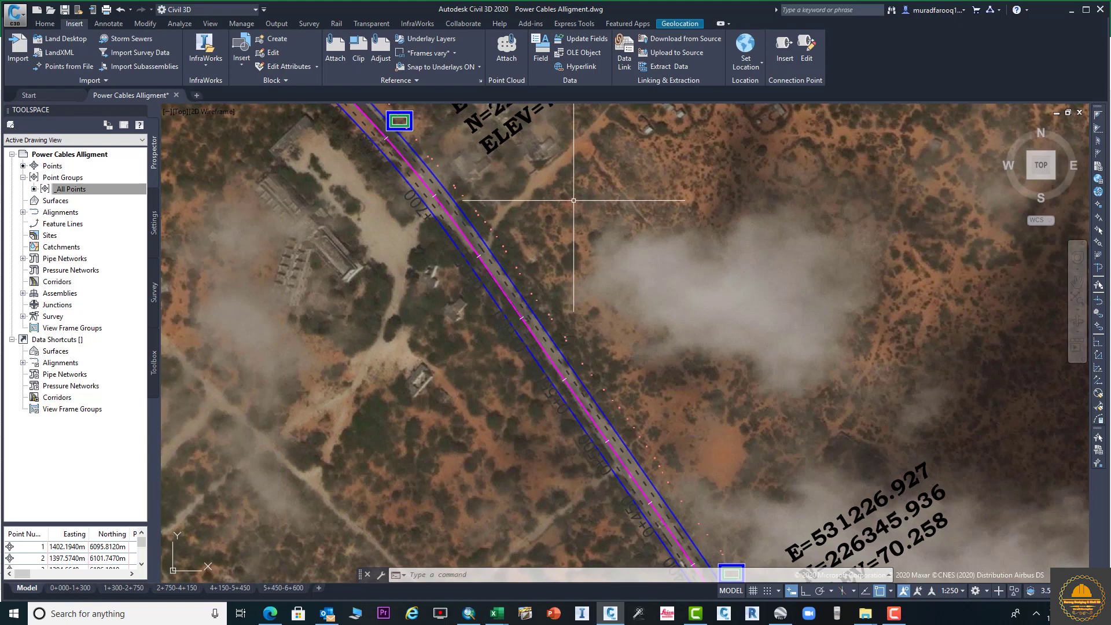
Switch the online map to the road map and check the alignment against the mapped roads near the start point
{"action": "left_click", "coordinate": [685, 25]}
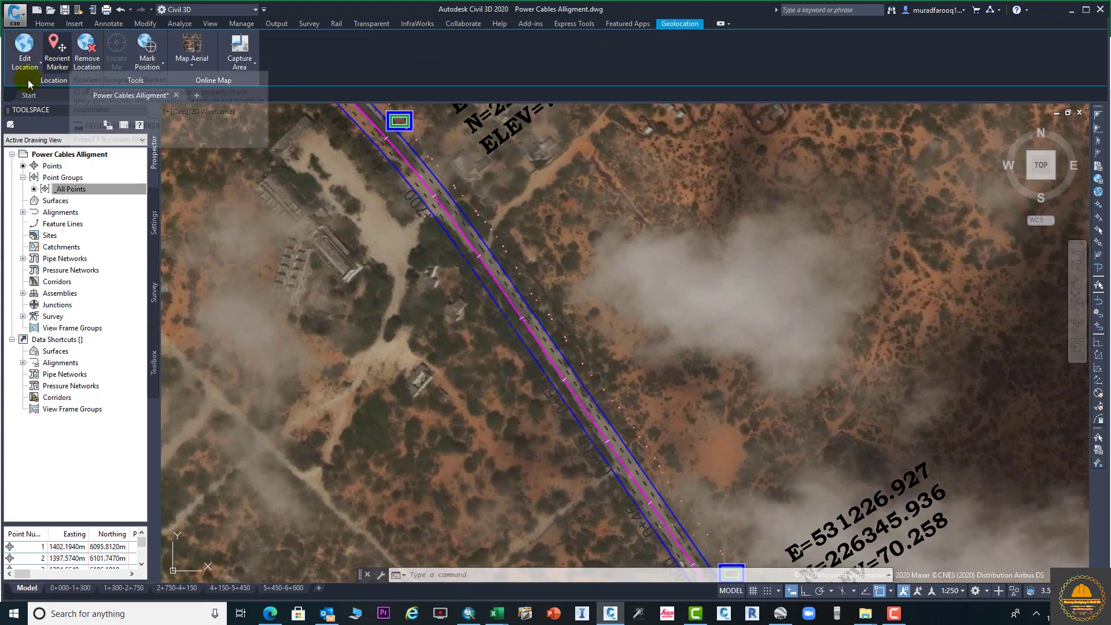
{"action": "left_click", "coordinate": [42, 65]}
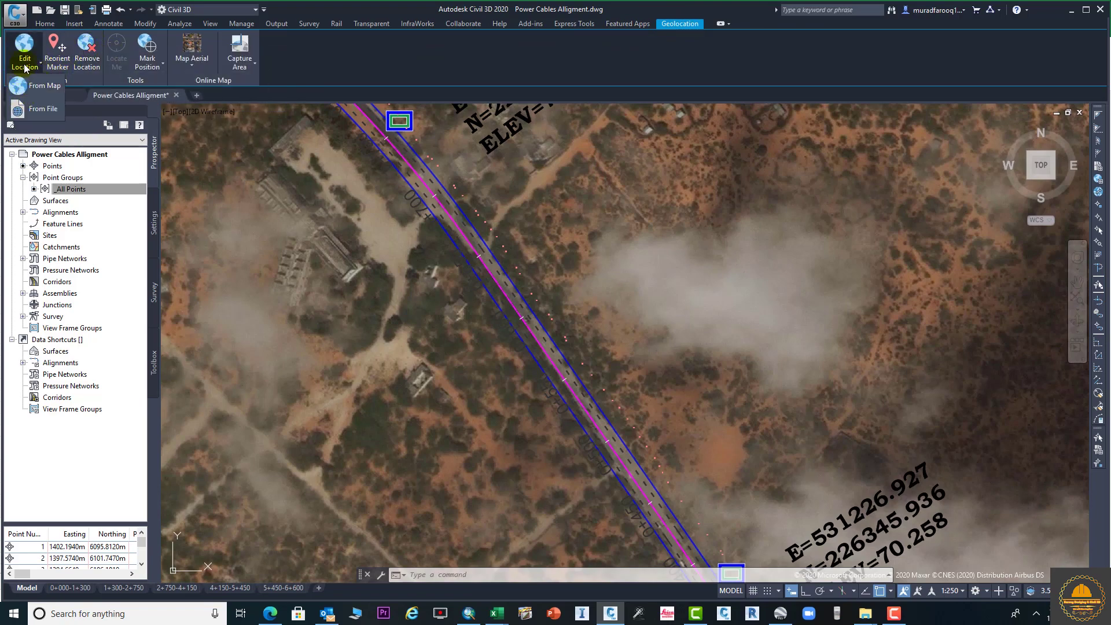
{"action": "left_click", "coordinate": [191, 64]}
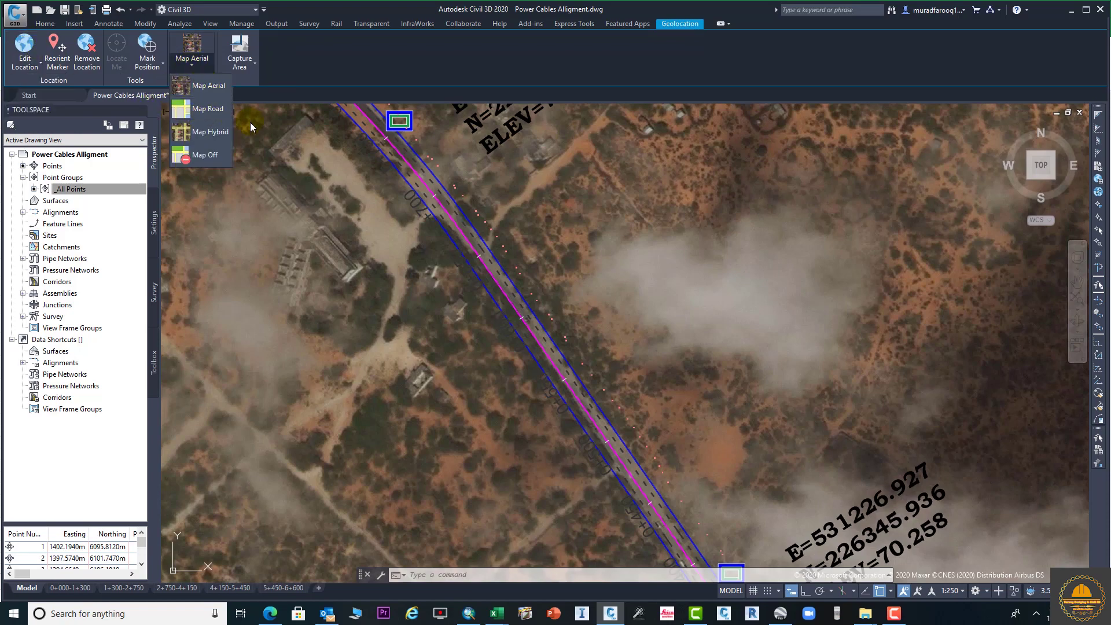
{"action": "left_click", "coordinate": [205, 109]}
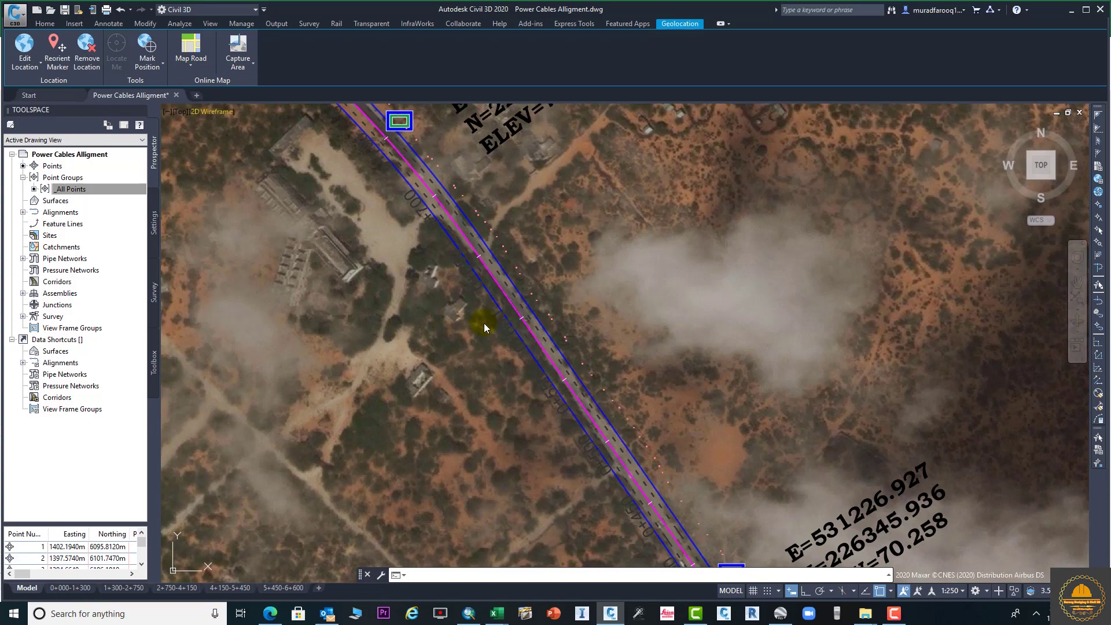
{"action": "scroll", "coordinate": [539, 325], "scroll_direction": "down", "scroll_amount": 2}
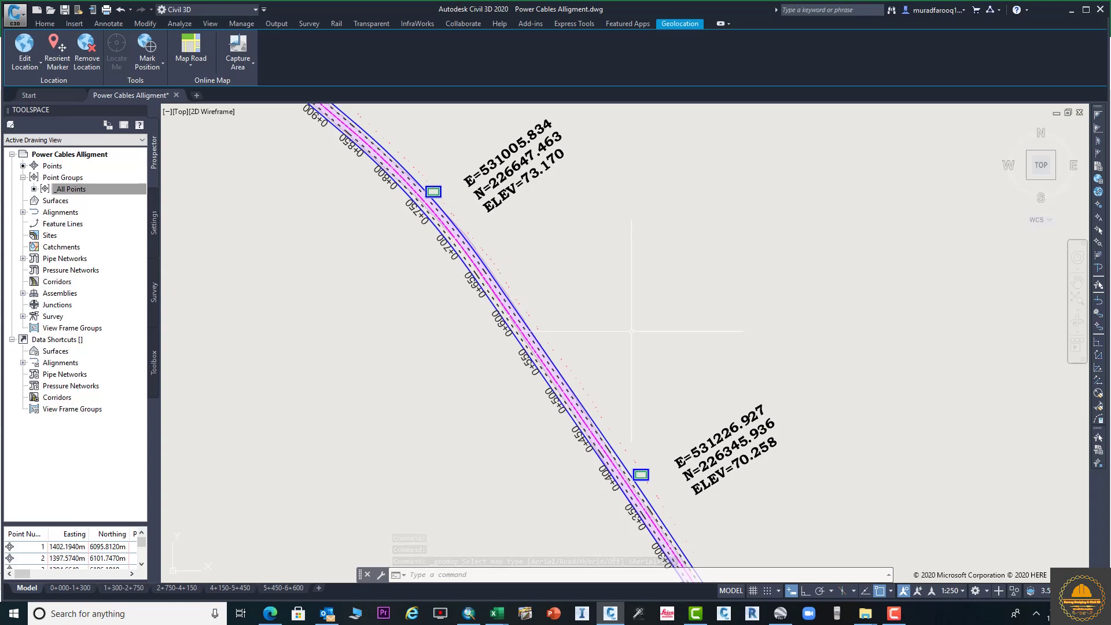
{"action": "scroll", "coordinate": [635, 337], "scroll_direction": "down", "scroll_amount": 3}
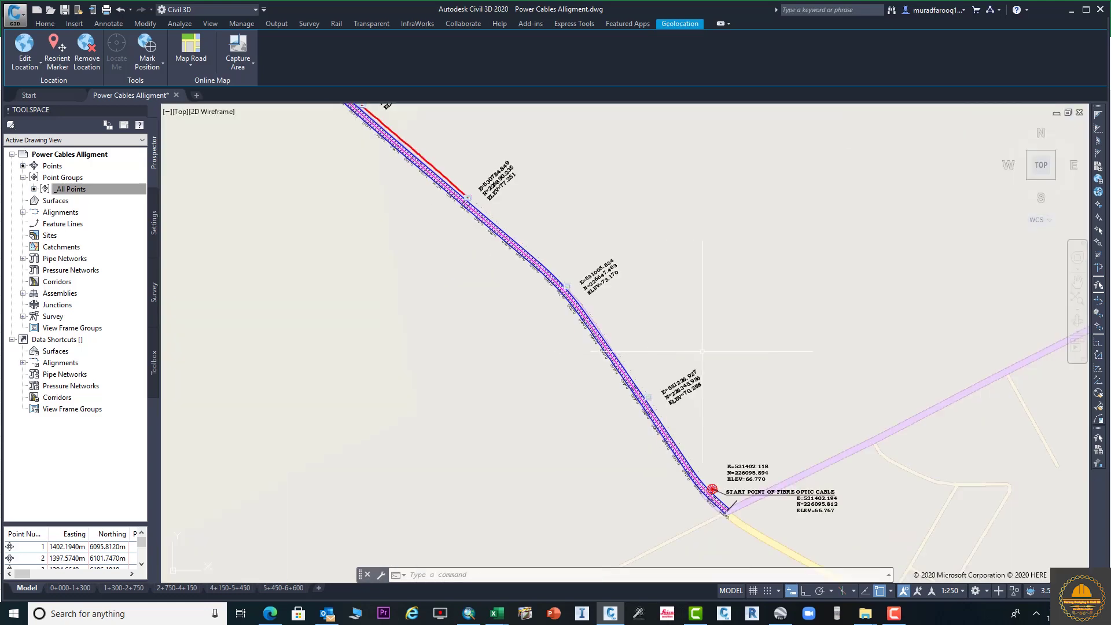
{"action": "scroll", "coordinate": [679, 287], "scroll_direction": "down", "scroll_amount": 2}
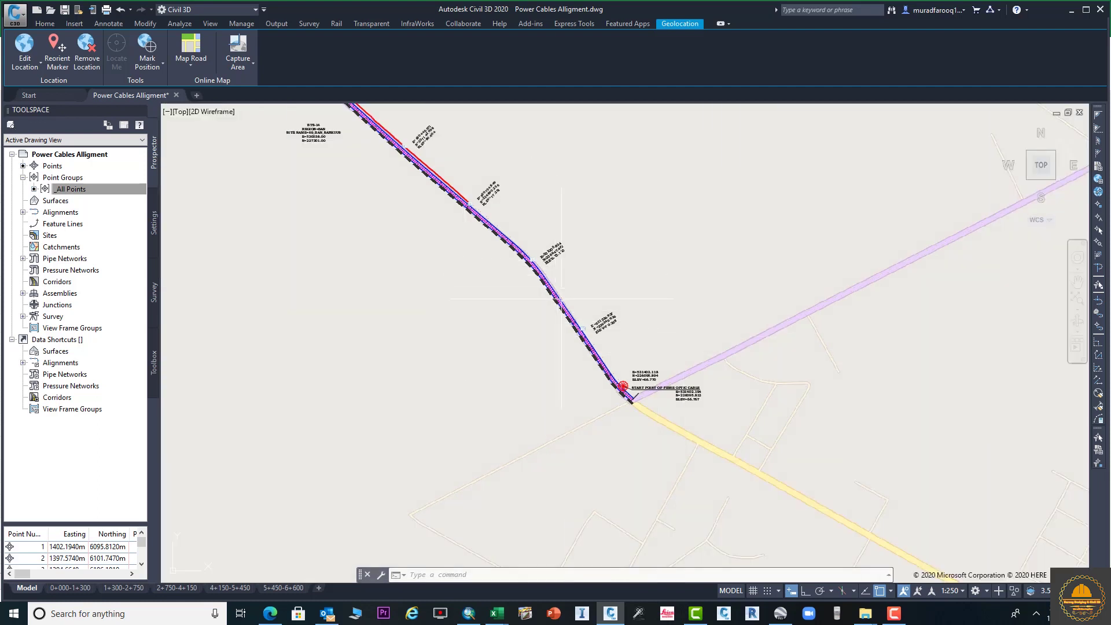
Set the online map to Hybrid and check the alignment against the imagery near the start point
{"action": "left_click", "coordinate": [189, 66]}
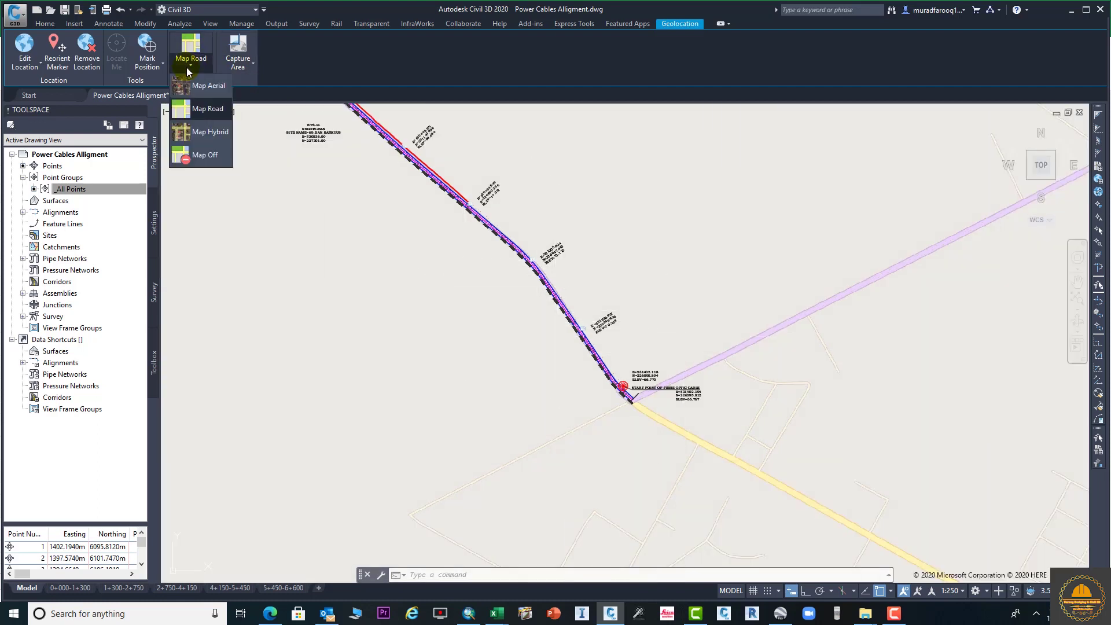
{"action": "left_click", "coordinate": [218, 136]}
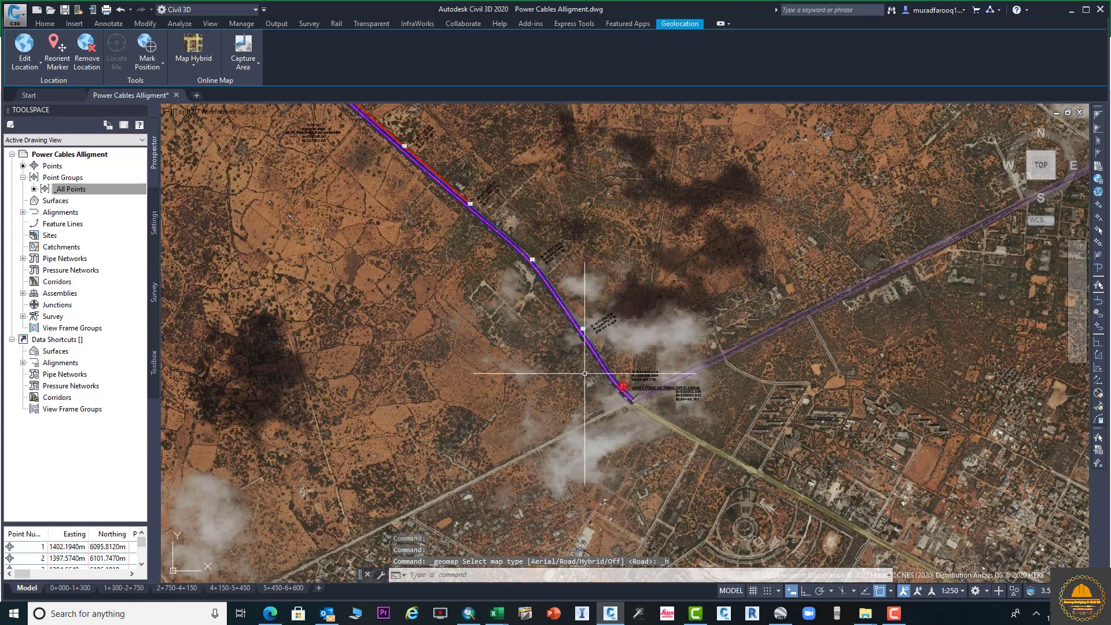
{"action": "scroll", "coordinate": [600, 382], "scroll_direction": "up", "scroll_amount": 3}
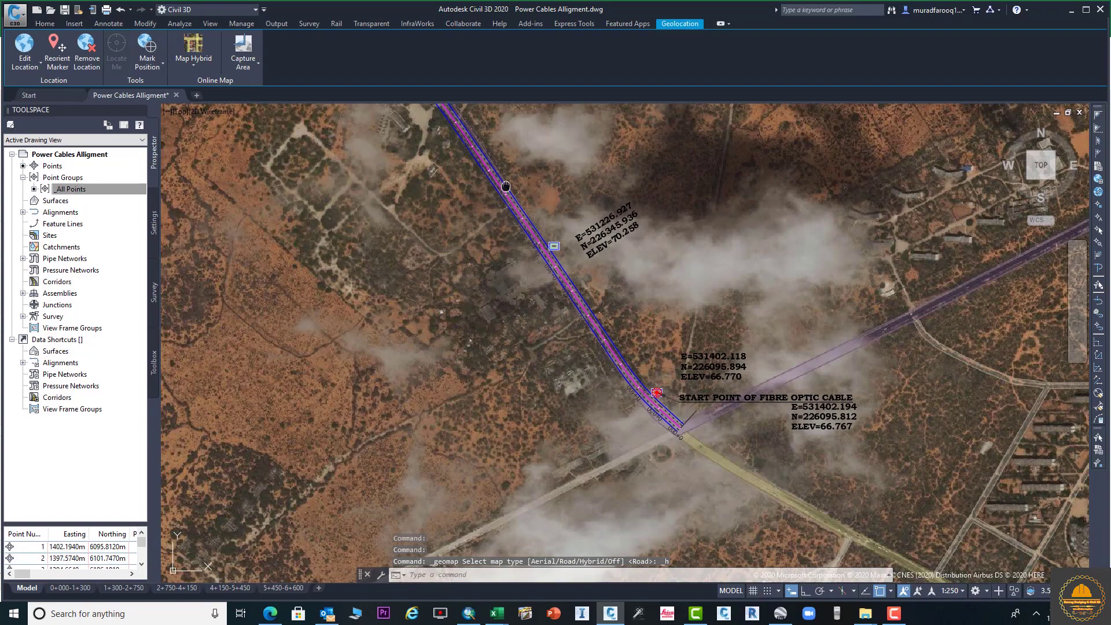
{"action": "middle_click_drag", "start_coordinate": [505, 181], "coordinate": [534, 360]}
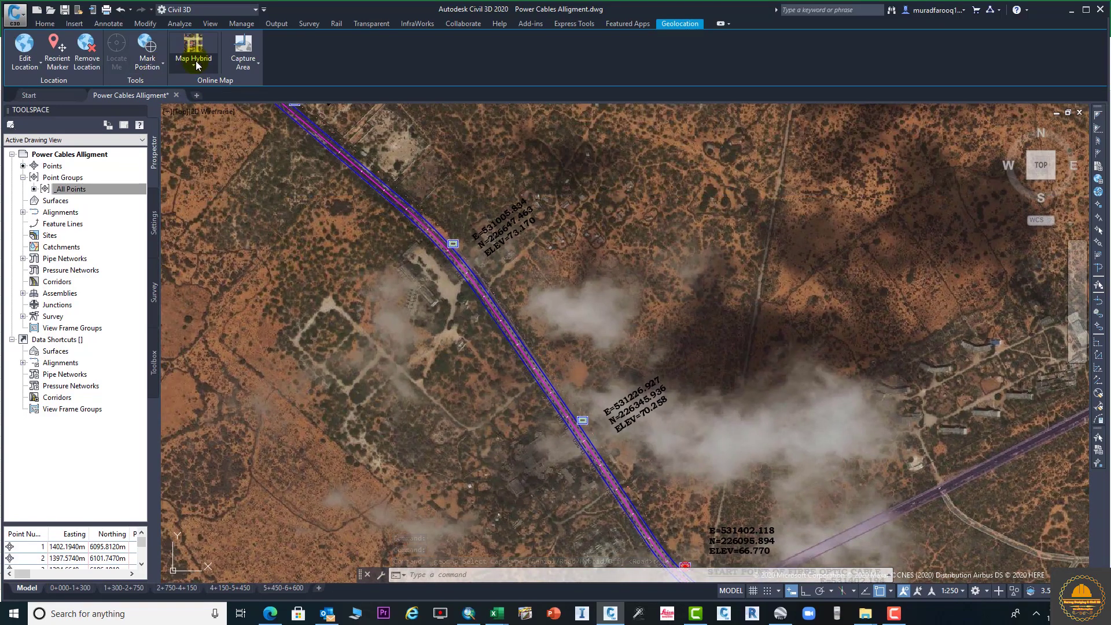
{"action": "left_click", "coordinate": [195, 62]}
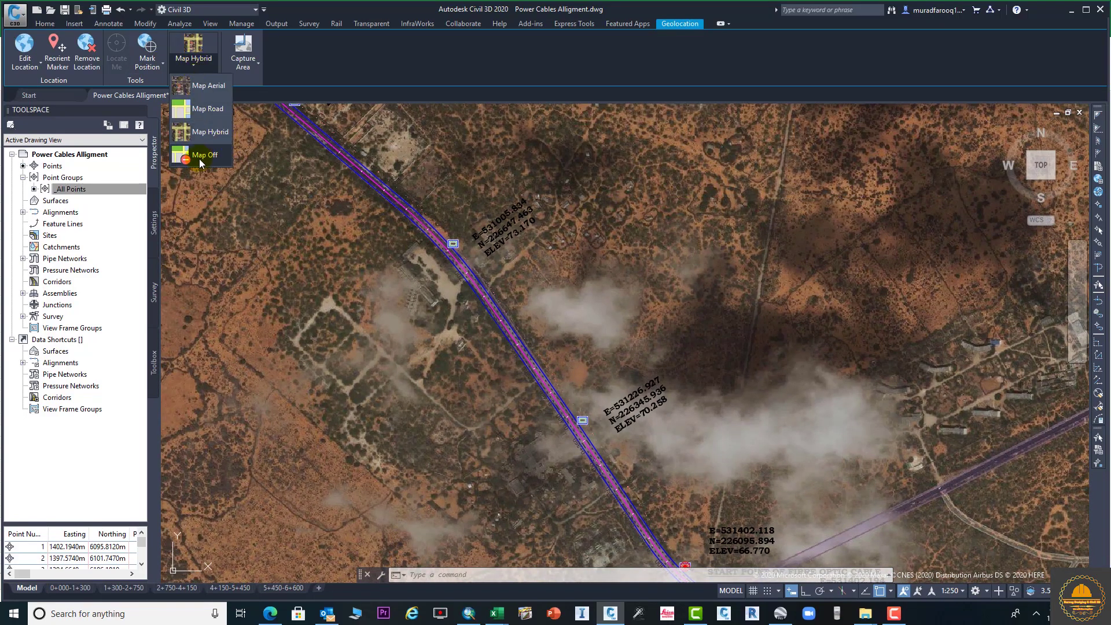
Capture a rectangular area of the online map around the fibre optic cable's start point, including its coordinate labels and the road junction
{"action": "left_click", "coordinate": [258, 69]}
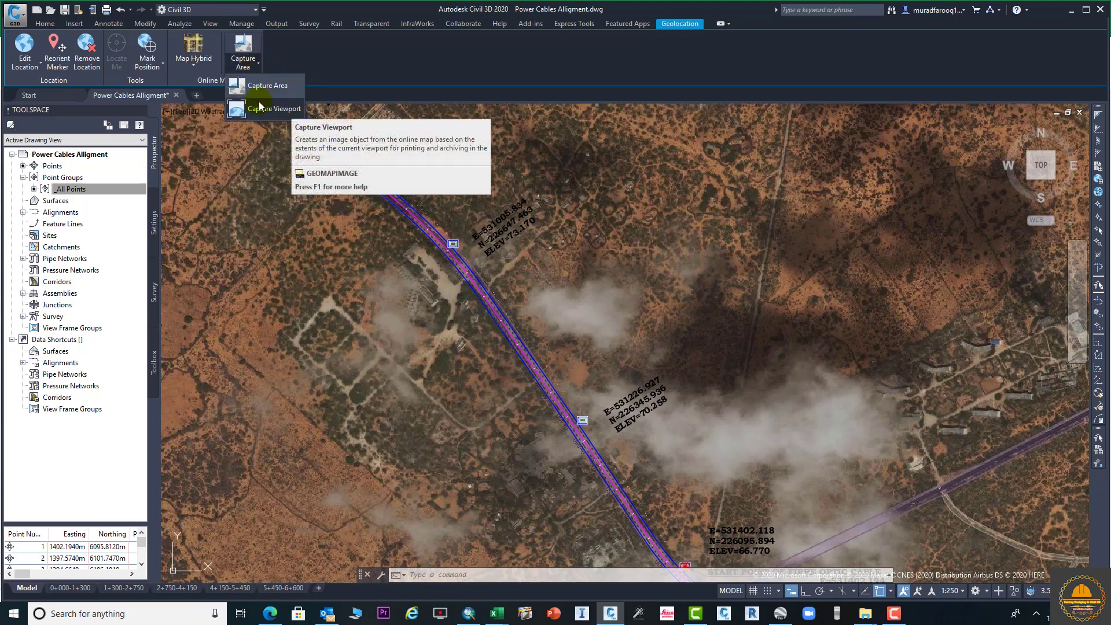
{"action": "left_click", "coordinate": [261, 92]}
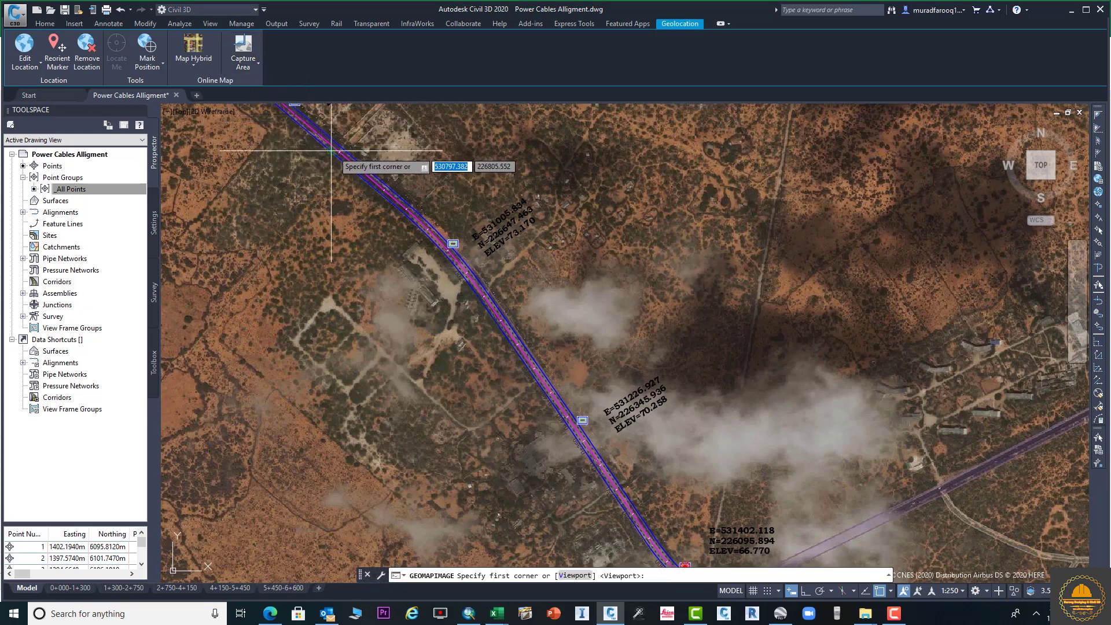
{"action": "scroll", "coordinate": [343, 130], "scroll_direction": "down", "scroll_amount": 2}
{"action": "scroll", "coordinate": [344, 130], "scroll_direction": "down", "scroll_amount": 2}
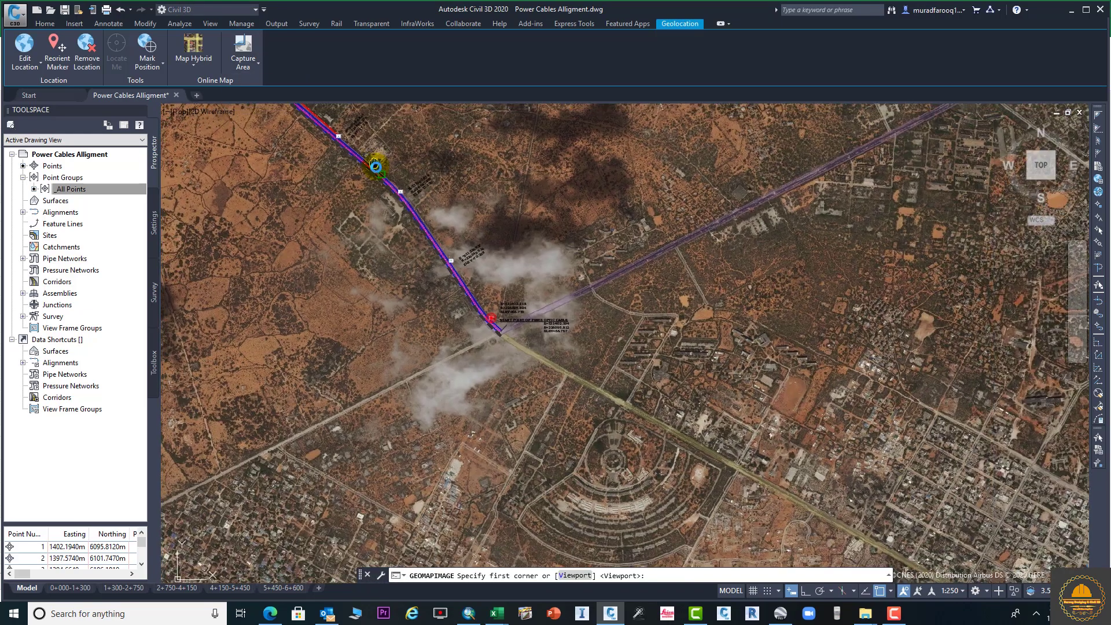
{"action": "middle_click_drag", "start_coordinate": [395, 172], "coordinate": [418, 207]}
{"action": "scroll", "coordinate": [465, 286], "scroll_direction": "up", "scroll_amount": 5}
{"action": "middle_click_drag", "start_coordinate": [509, 266], "coordinate": [445, 197]}
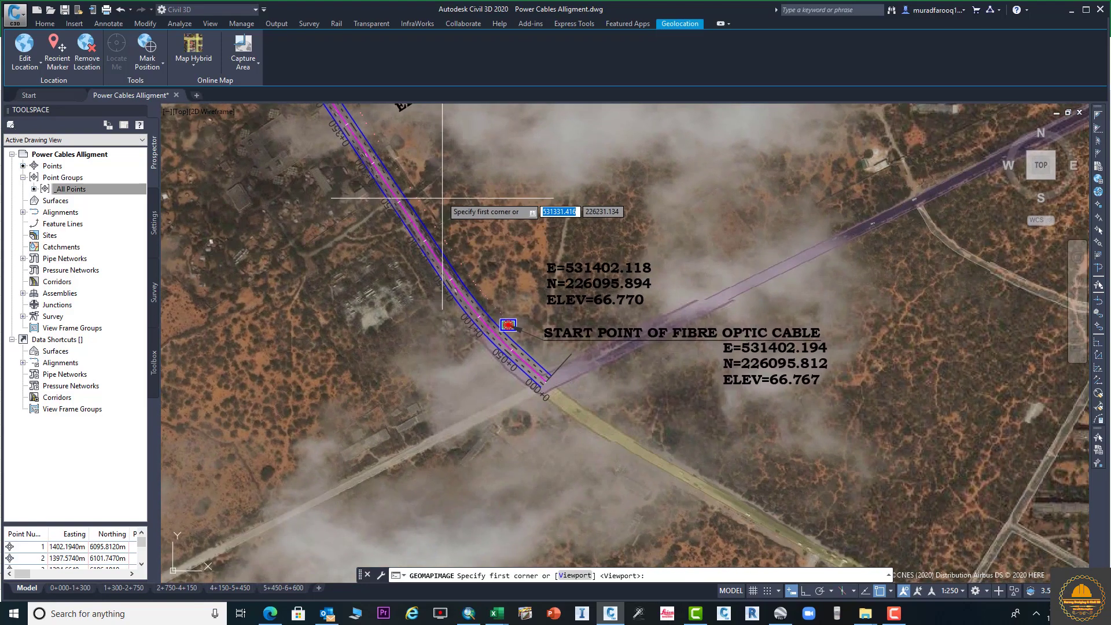
{"action": "left_click", "coordinate": [332, 165]}
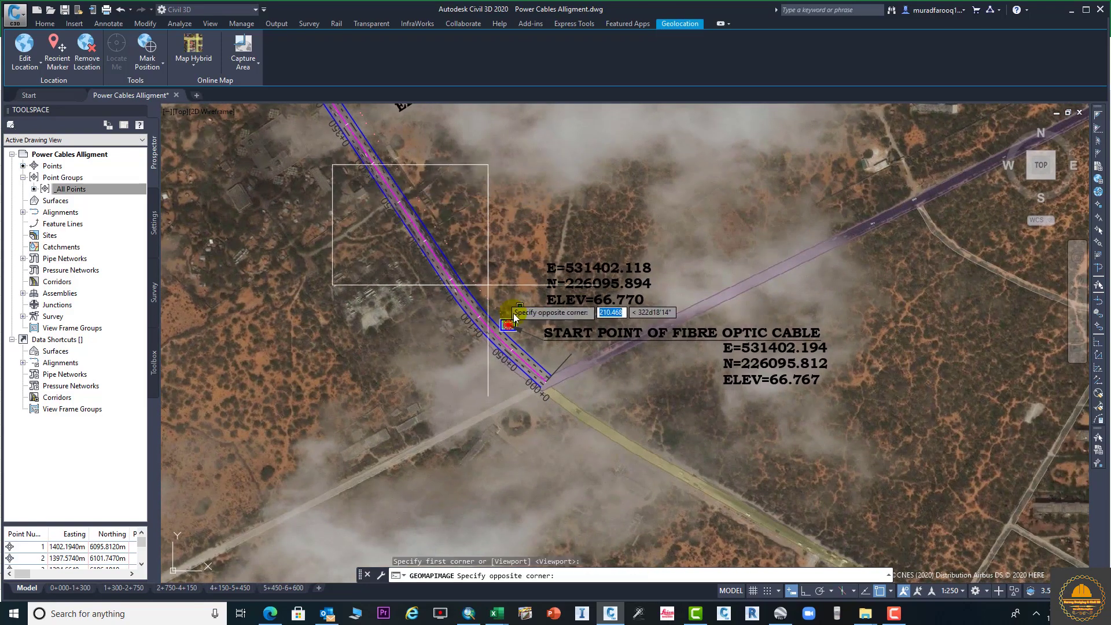
{"action": "left_click", "coordinate": [855, 487]}
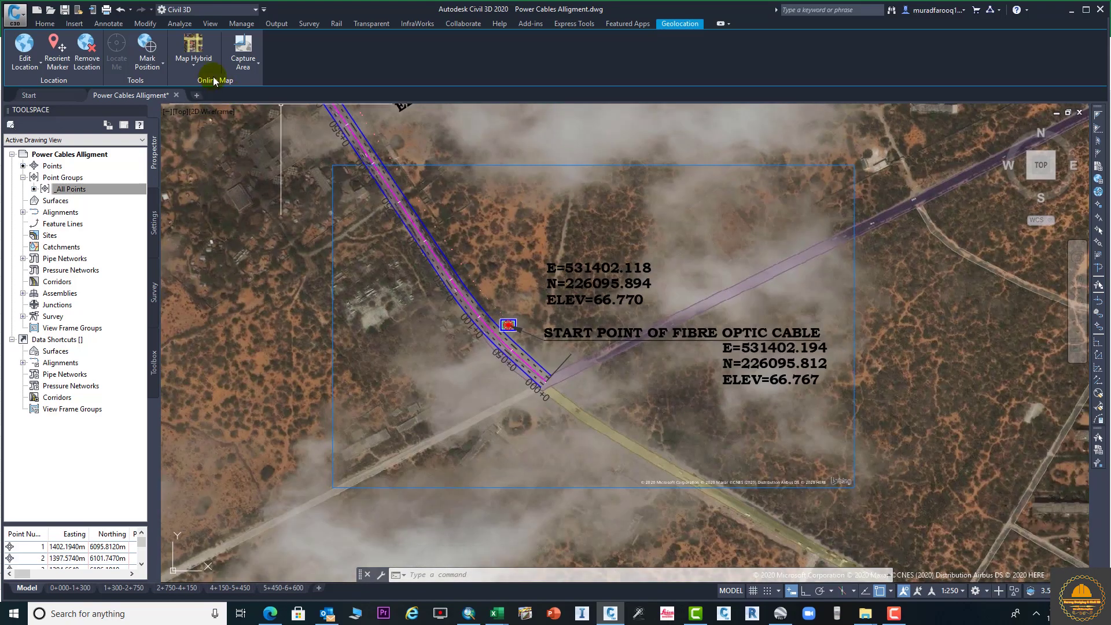
{"action": "left_click", "coordinate": [258, 65]}
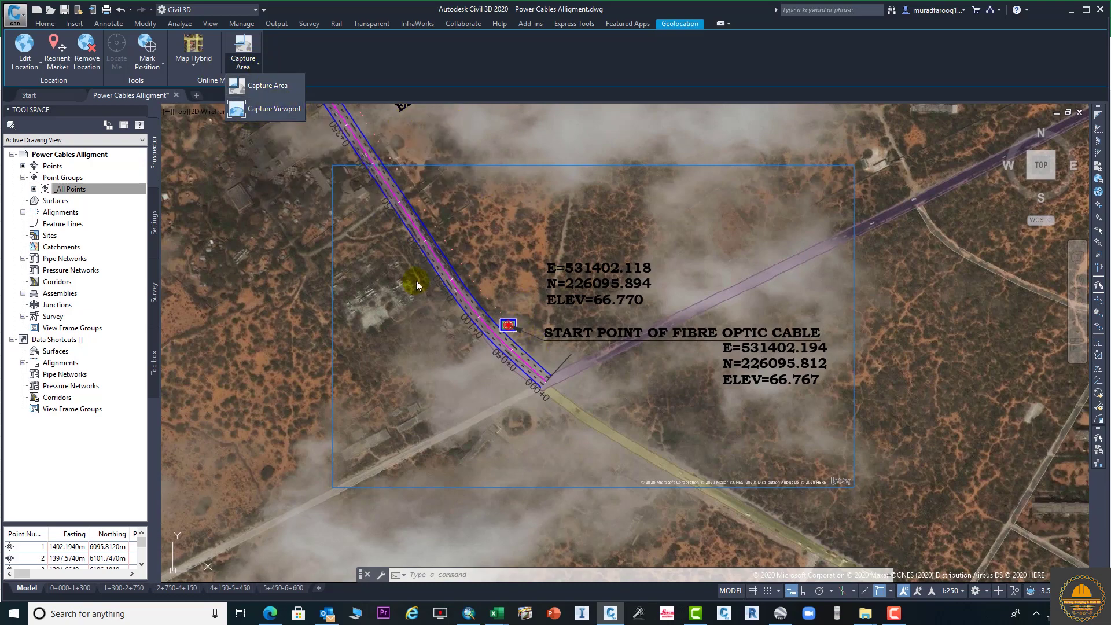
{"action": "left_click", "coordinate": [443, 288]}
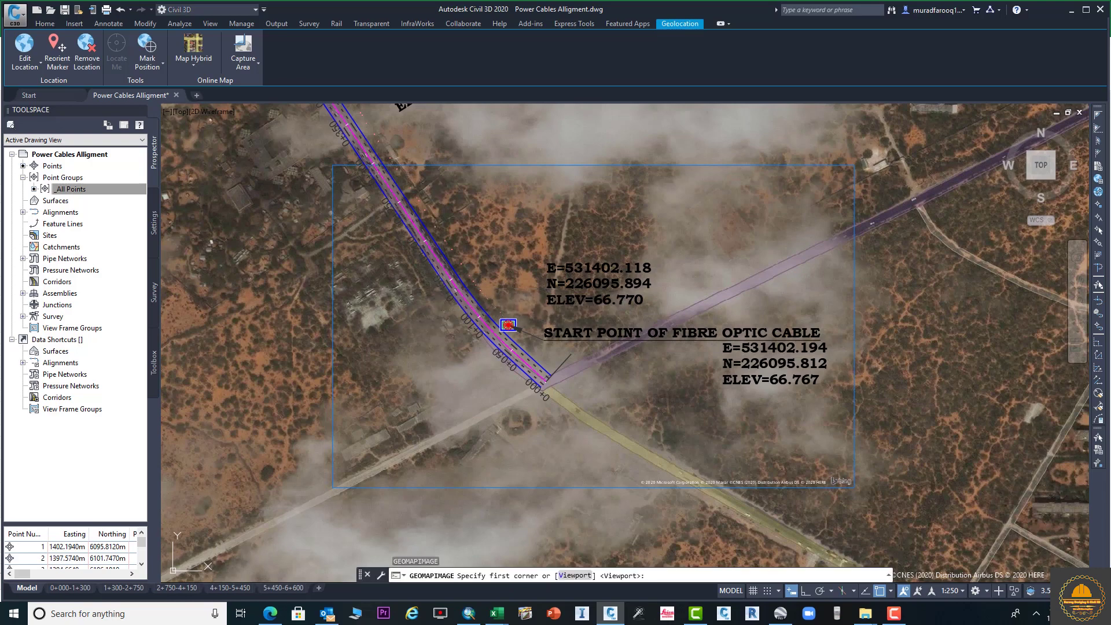
{"action": "key", "text": "Escape"}
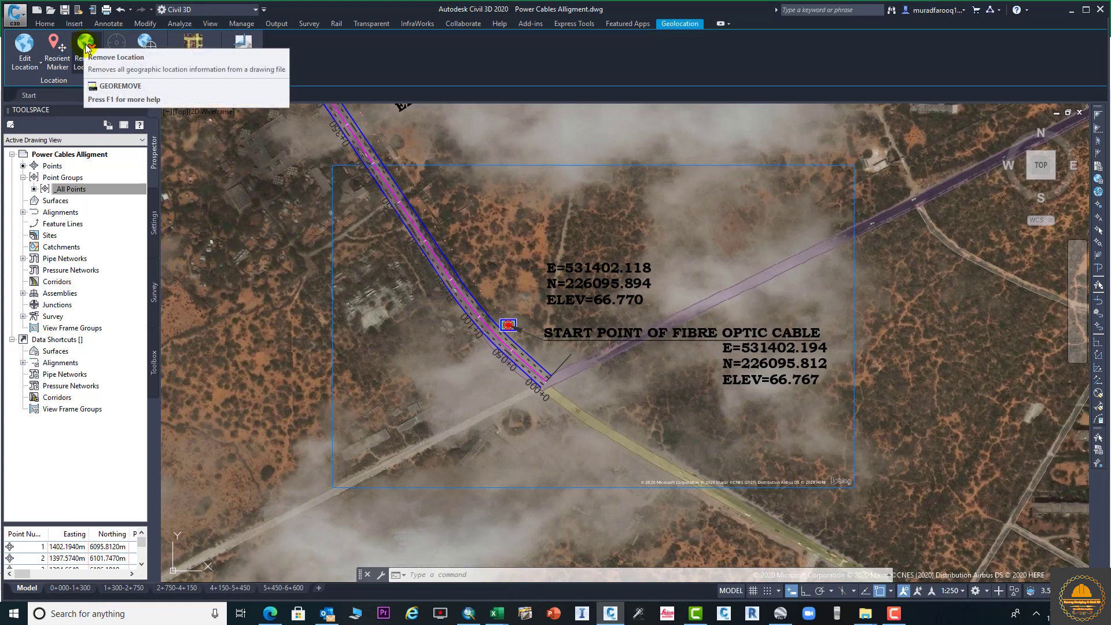
Reorient the geographic marker at the start point's rectangular symbol, picking a north direction toward the lower-left of the symbol
{"action": "left_click", "coordinate": [57, 56]}
{"action": "scroll", "coordinate": [509, 290], "scroll_direction": "up", "scroll_amount": 1}
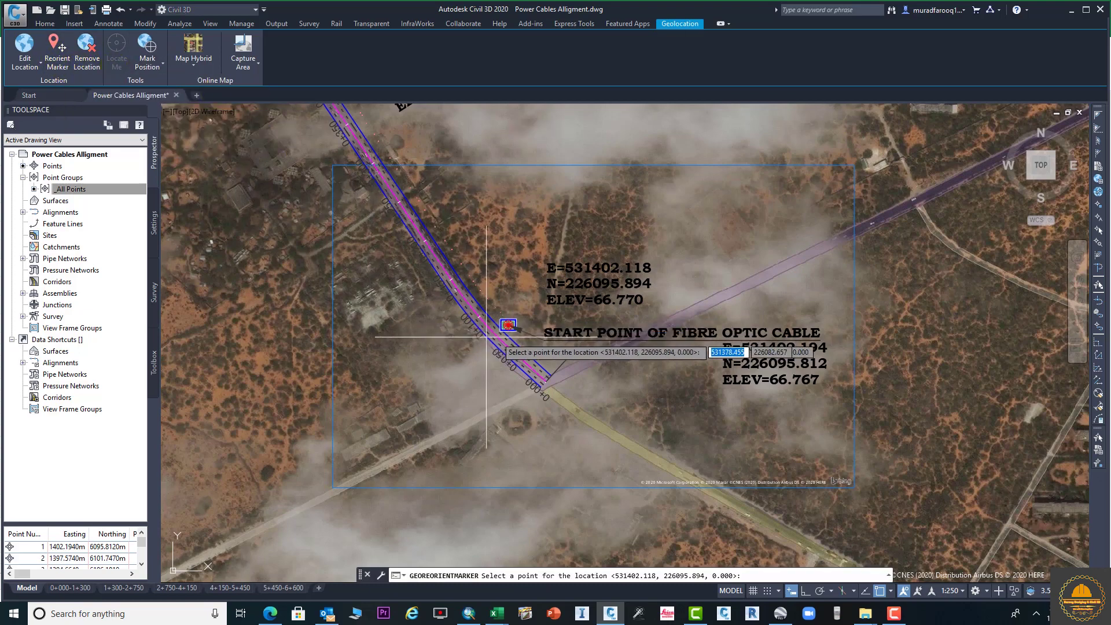
{"action": "scroll", "coordinate": [516, 341], "scroll_direction": "up", "scroll_amount": 2}
{"action": "left_click", "coordinate": [515, 343]}
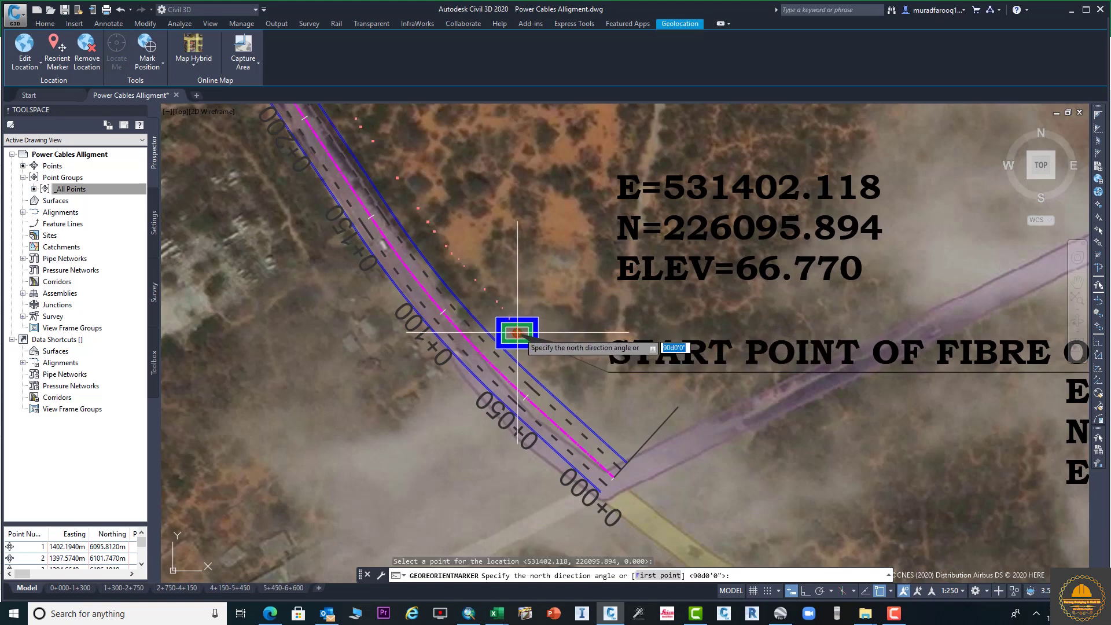
{"action": "left_click", "coordinate": [459, 404]}
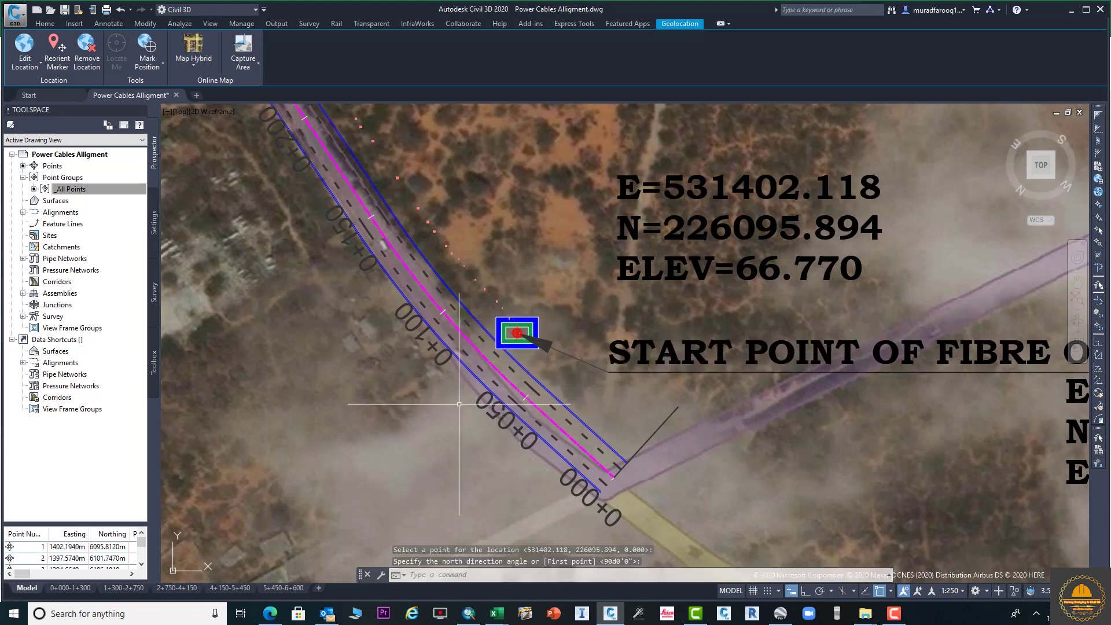
{"action": "scroll", "coordinate": [460, 403], "scroll_direction": "down", "scroll_amount": 1}
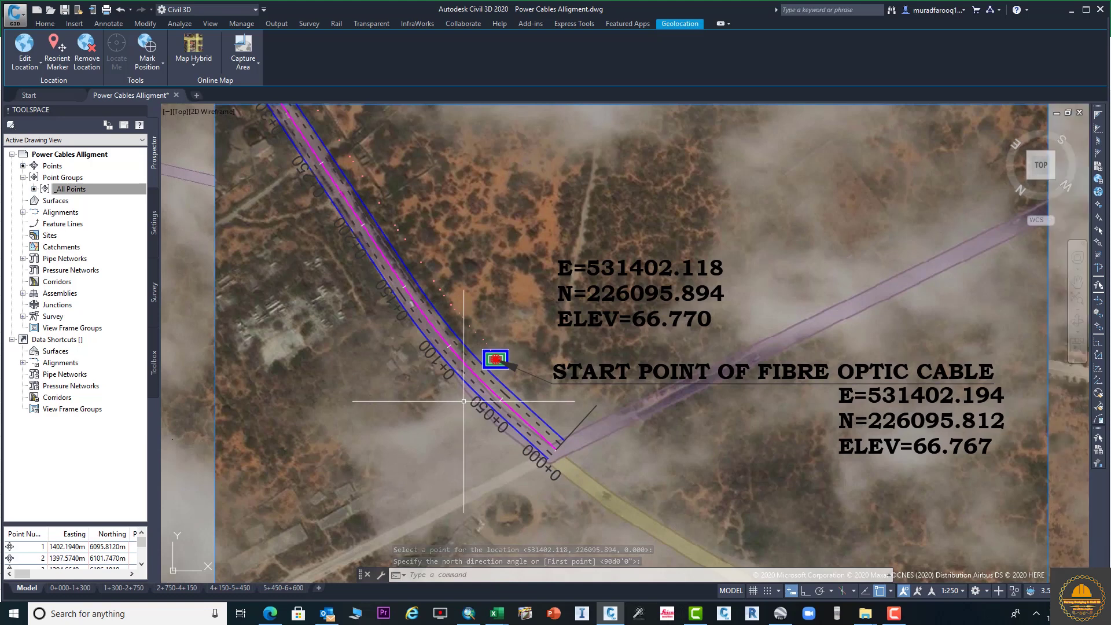
{"action": "middle_click_drag", "start_coordinate": [463, 400], "coordinate": [444, 270]}
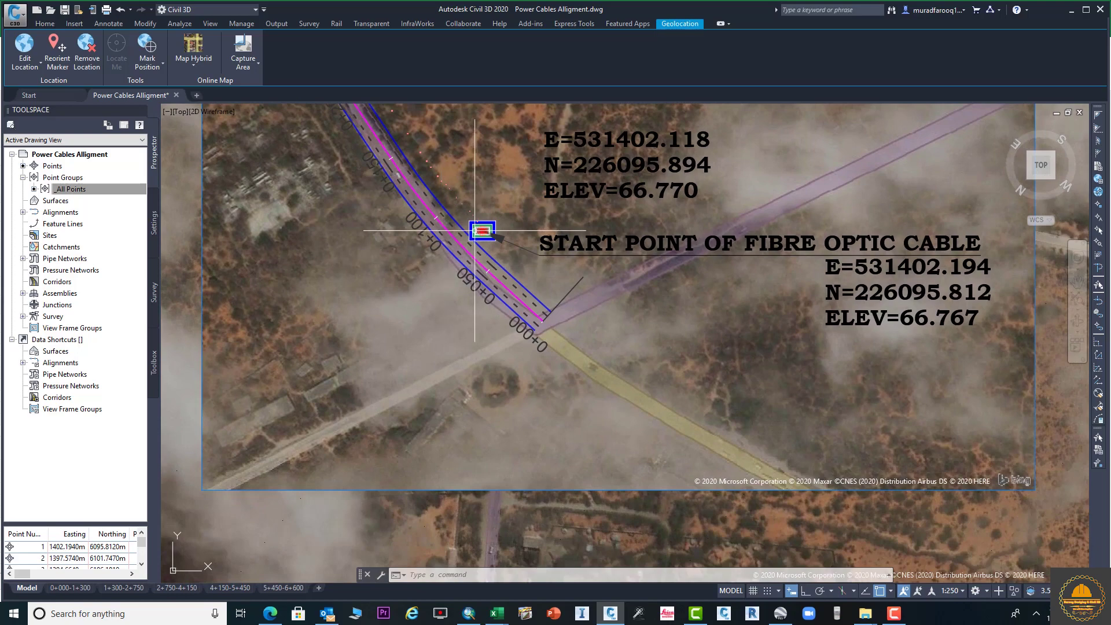
{"action": "scroll", "coordinate": [485, 236], "scroll_direction": "up", "scroll_amount": 2}
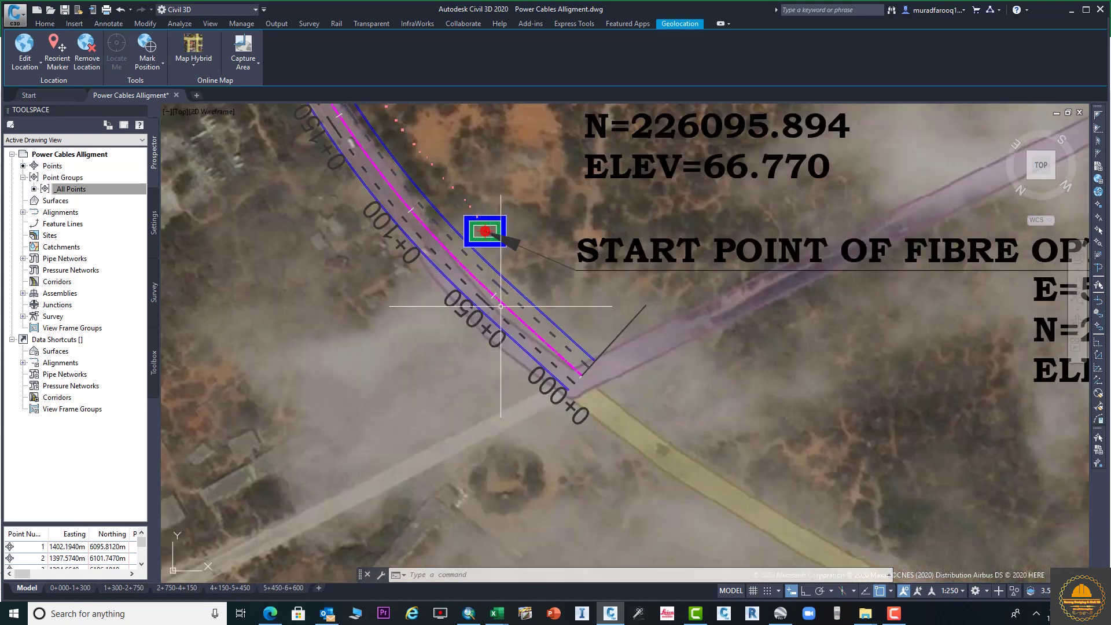
Reorient the geographic marker again at the start point's symbol, with the north direction toward the upper-right, and check the map along the alignment
{"action": "left_click", "coordinate": [57, 55]}
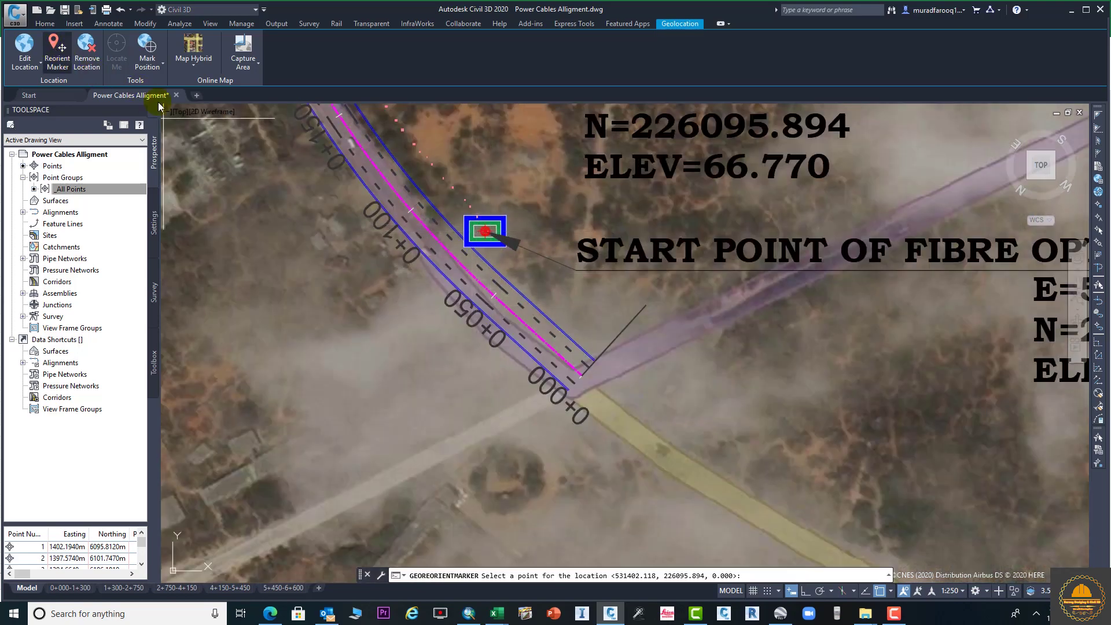
{"action": "left_click", "coordinate": [483, 235]}
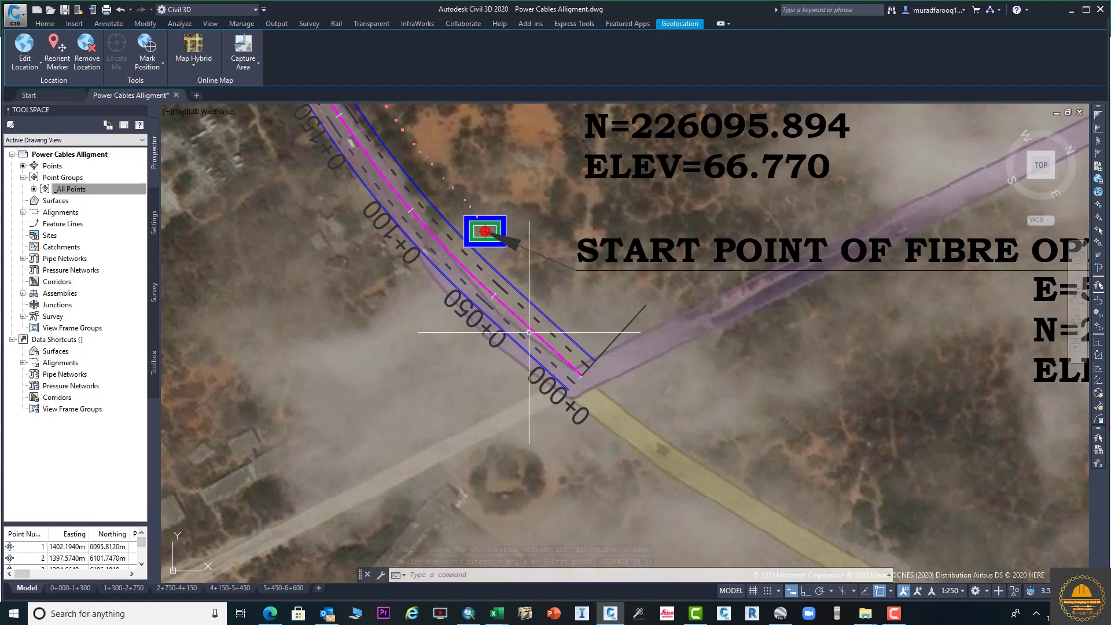
{"action": "scroll", "coordinate": [531, 332], "scroll_direction": "down", "scroll_amount": 2}
{"action": "mouse_move", "coordinate": [390, 264]}
{"action": "middle_mouse_down"}
{"action": "mouse_move", "coordinate": [390, 413]}
{"action": "mouse_move", "coordinate": [540, 424]}
{"action": "middle_mouse_up"}
{"action": "middle_click_drag", "start_coordinate": [314, 199], "coordinate": [335, 233]}
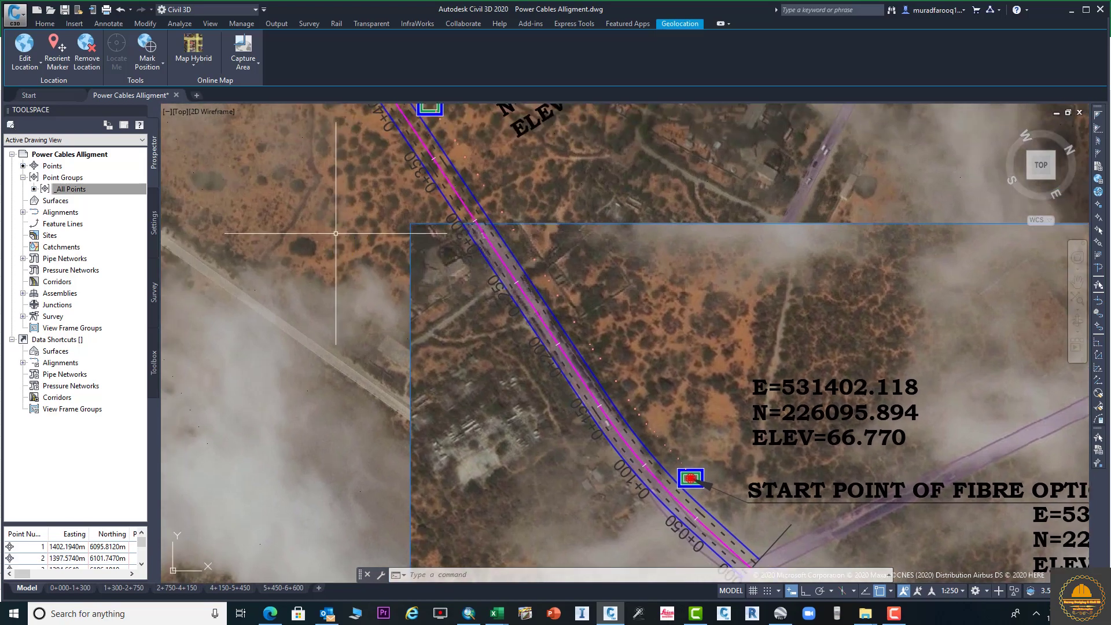
Delete the captured map image around the fibre optic cable's start point
{"action": "scroll", "coordinate": [468, 283], "scroll_direction": "down", "scroll_amount": 2}
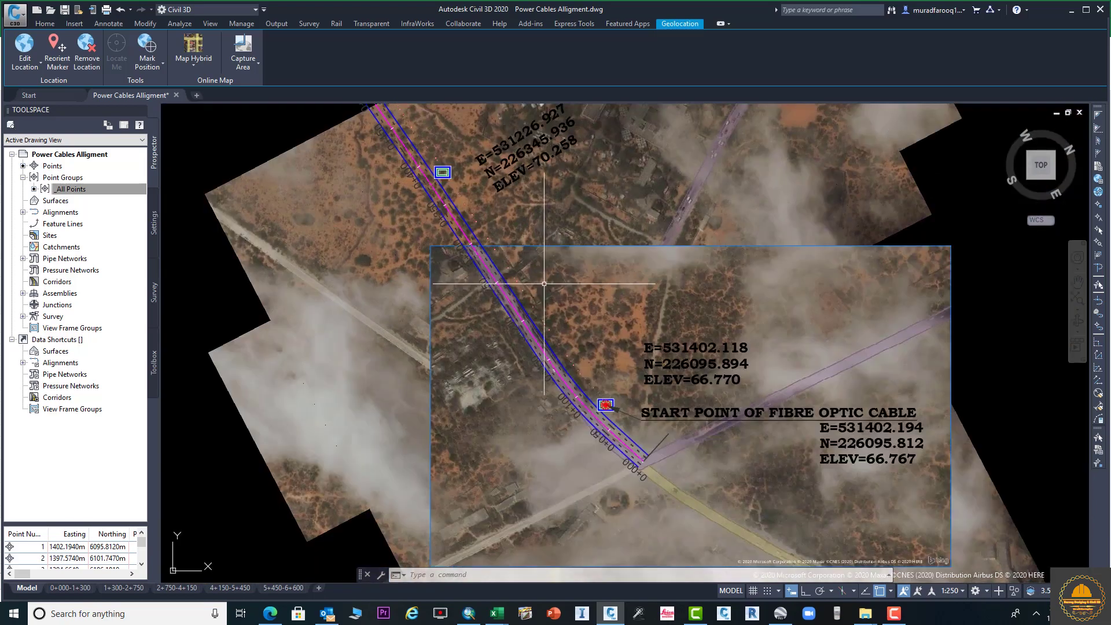
{"action": "middle_click_drag", "start_coordinate": [467, 283], "coordinate": [414, 246]}
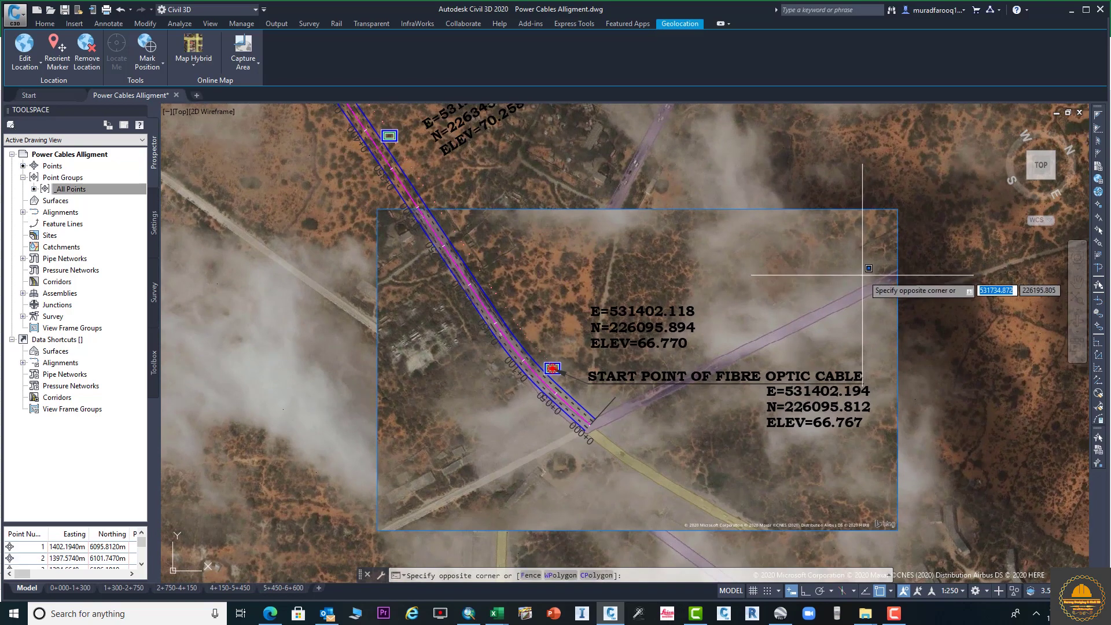
{"action": "left_click", "coordinate": [972, 271]}
{"action": "left_click", "coordinate": [864, 280]}
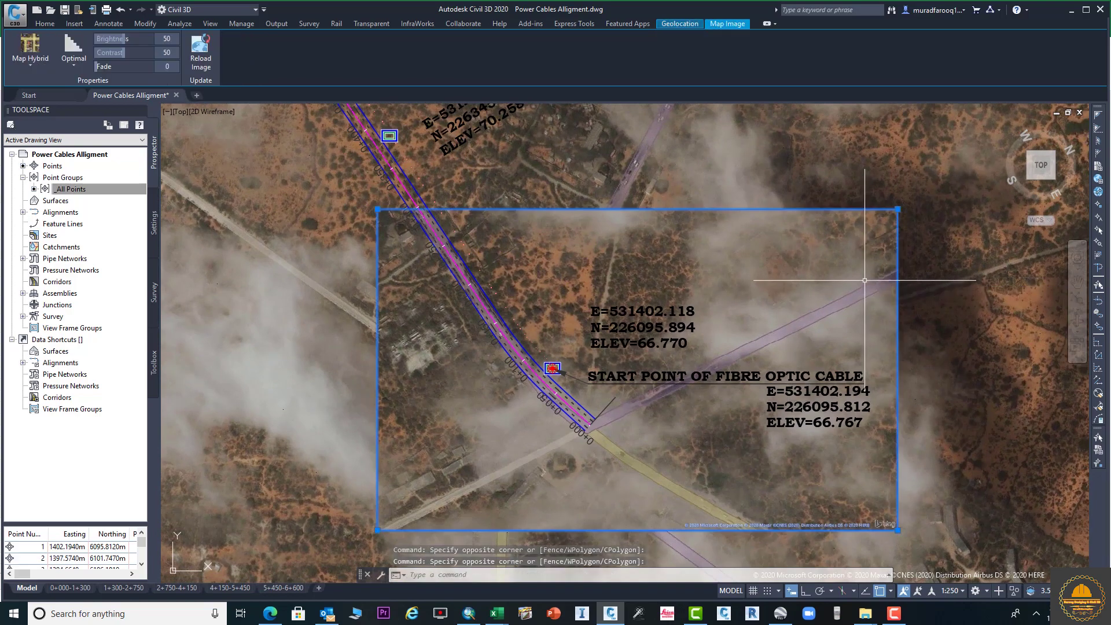
{"action": "scroll", "coordinate": [586, 327], "scroll_direction": "down", "scroll_amount": 2}
{"action": "scroll", "coordinate": [586, 332], "scroll_direction": "up", "scroll_amount": 2}
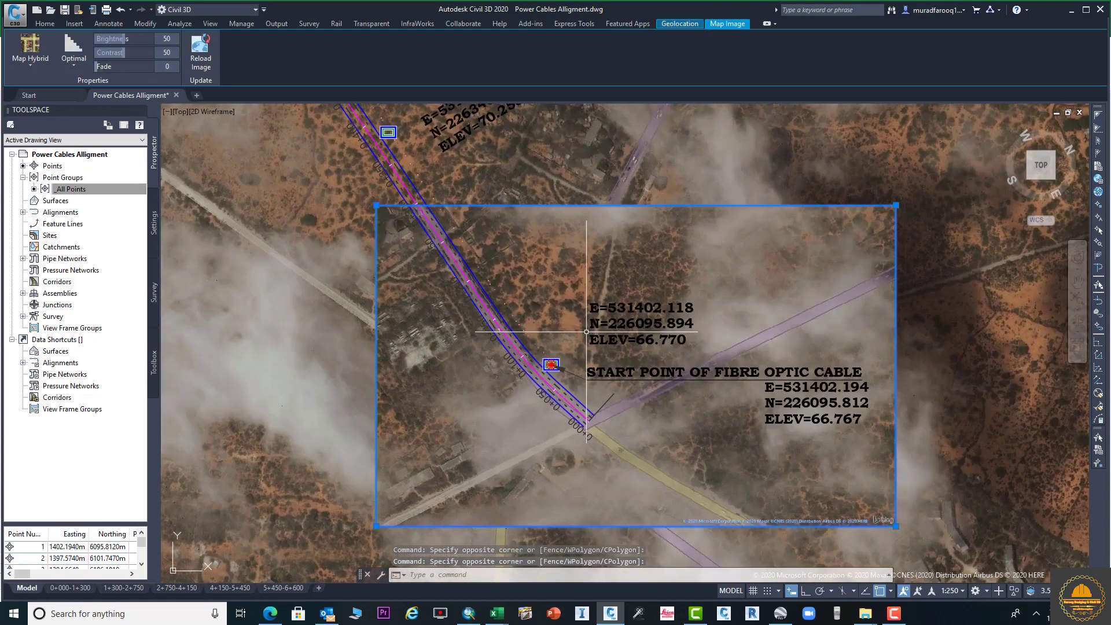
{"action": "right_click", "coordinate": [594, 300]}
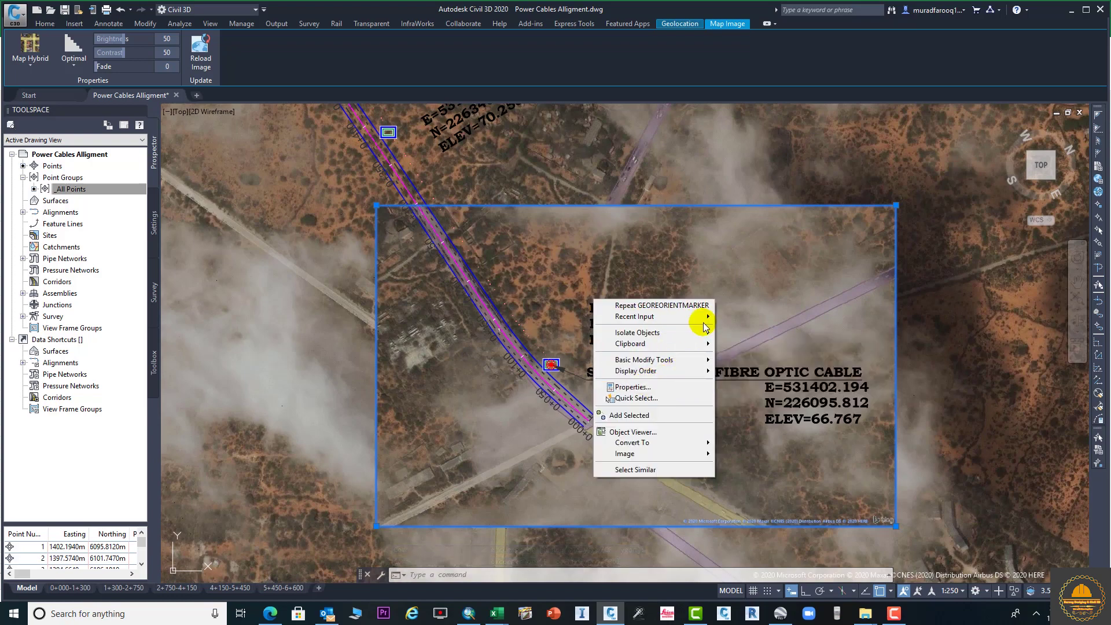
{"action": "key", "text": "Escape"}
{"action": "left_click", "coordinate": [886, 286]}
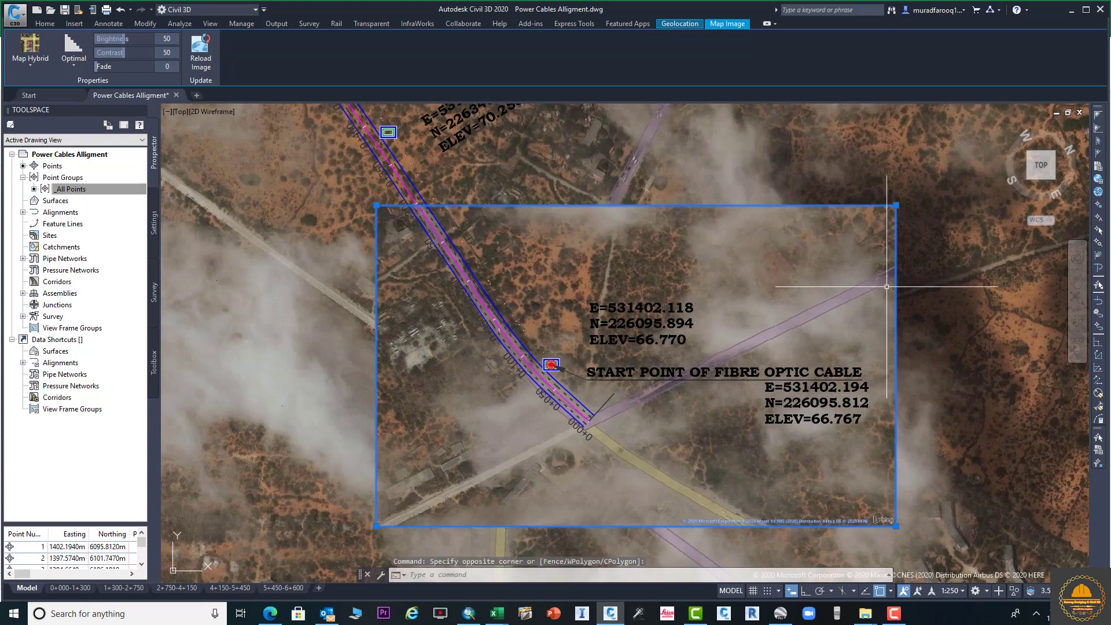
{"action": "key", "text": "Delete"}
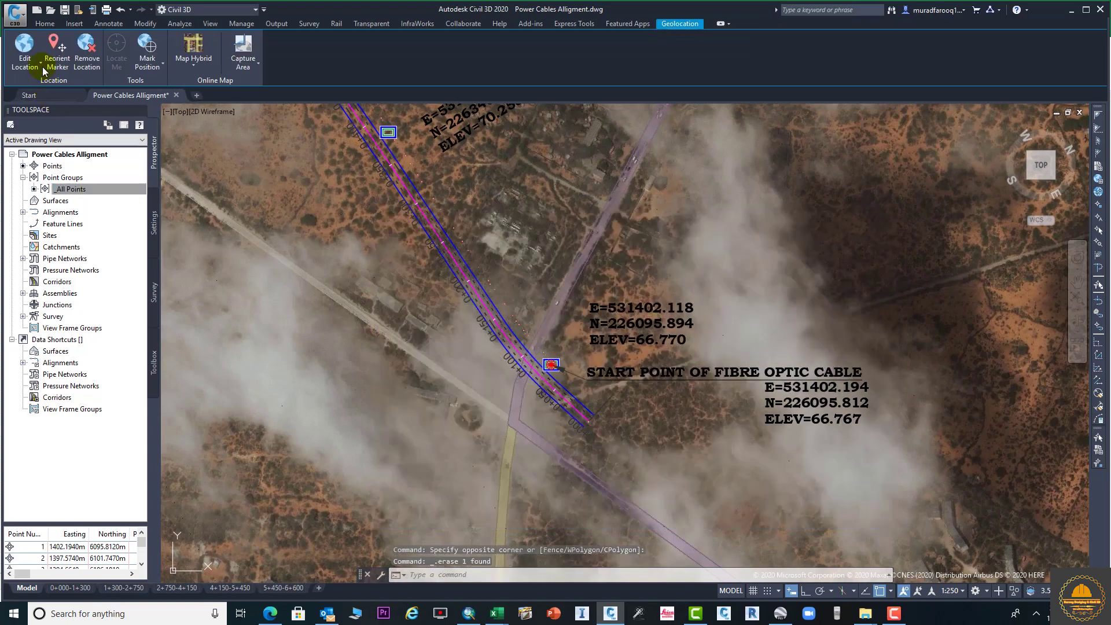
Reorient the geographic marker at the start point's rectangular symbol, with the north direction toward the left and slightly downward
{"action": "left_click", "coordinate": [60, 52]}
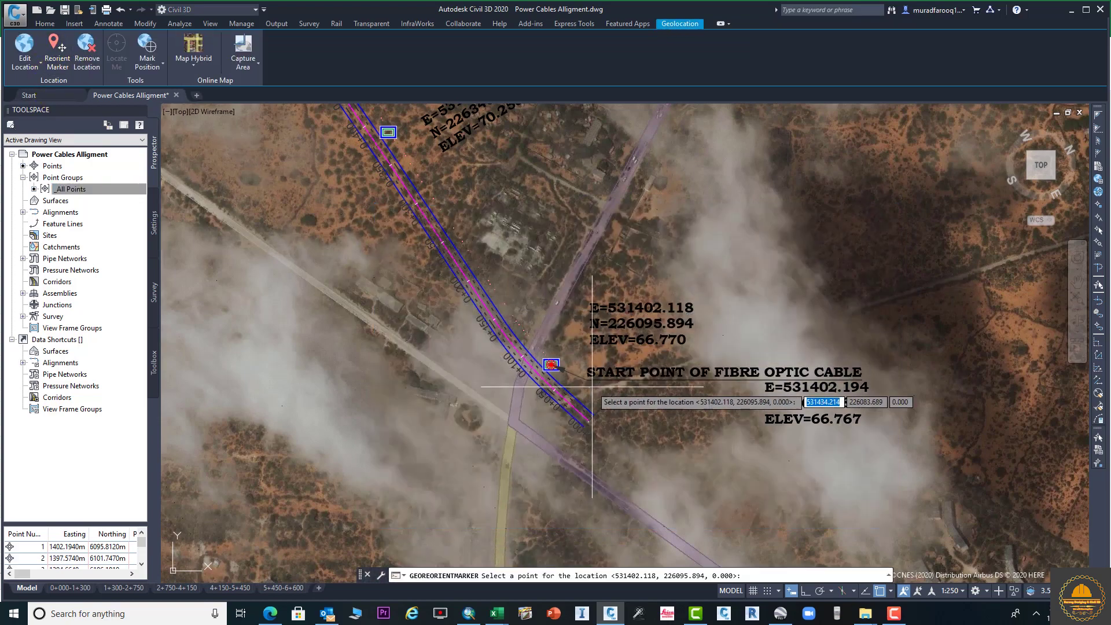
{"action": "left_click", "coordinate": [550, 364]}
{"action": "left_click", "coordinate": [567, 363]}
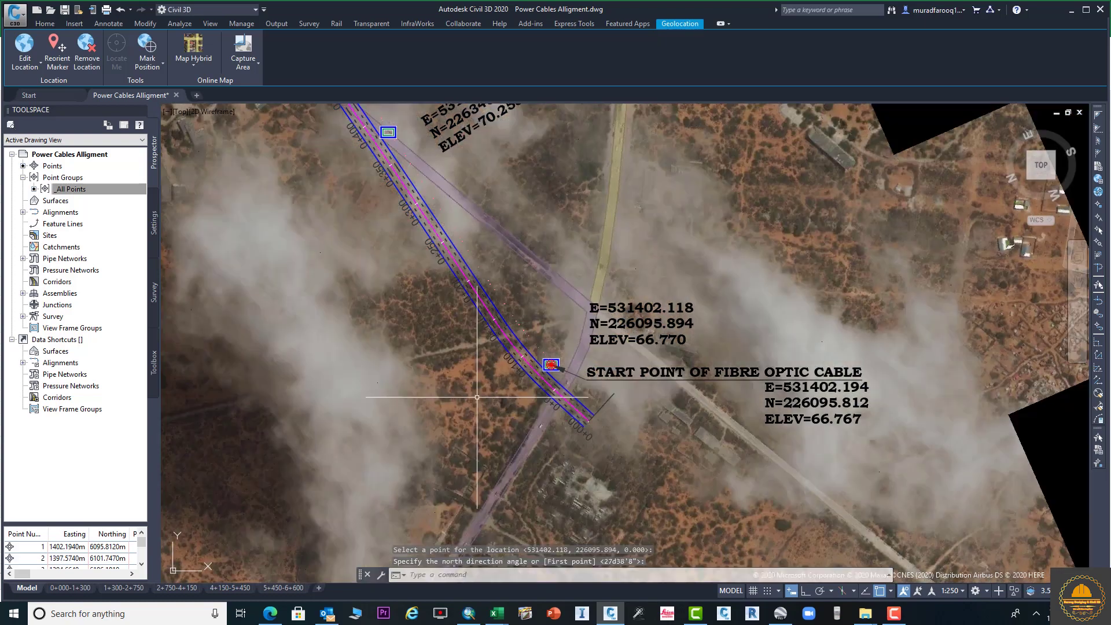
Reorient the geographic marker once more, keeping its default location and setting north nearly straight up, slightly to the right
{"action": "left_click", "coordinate": [60, 52]}
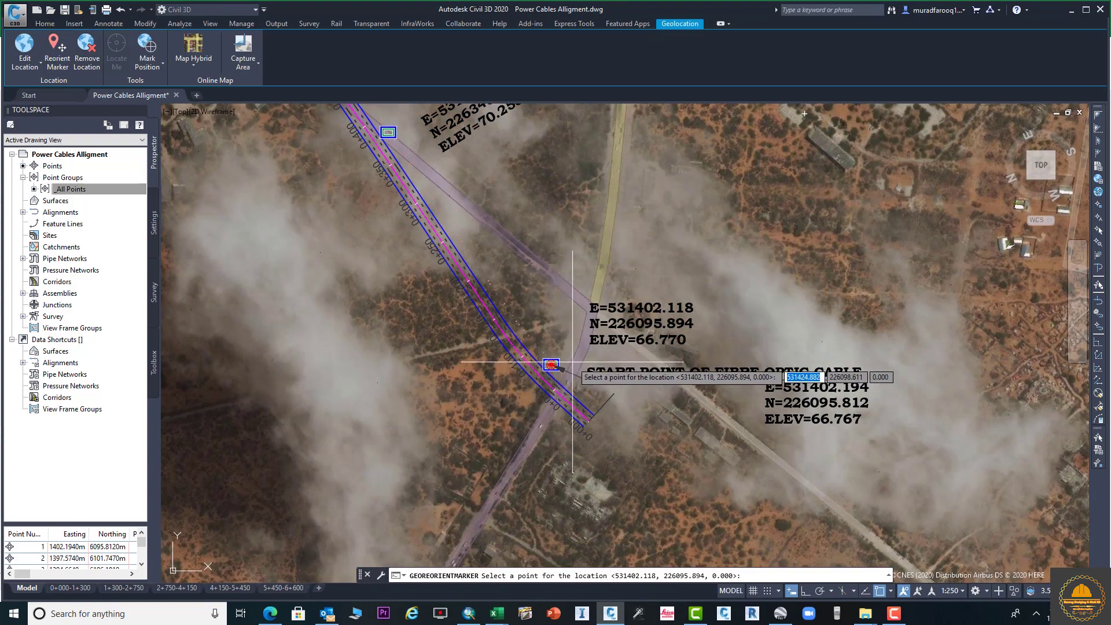
{"action": "key", "text": "Return"}
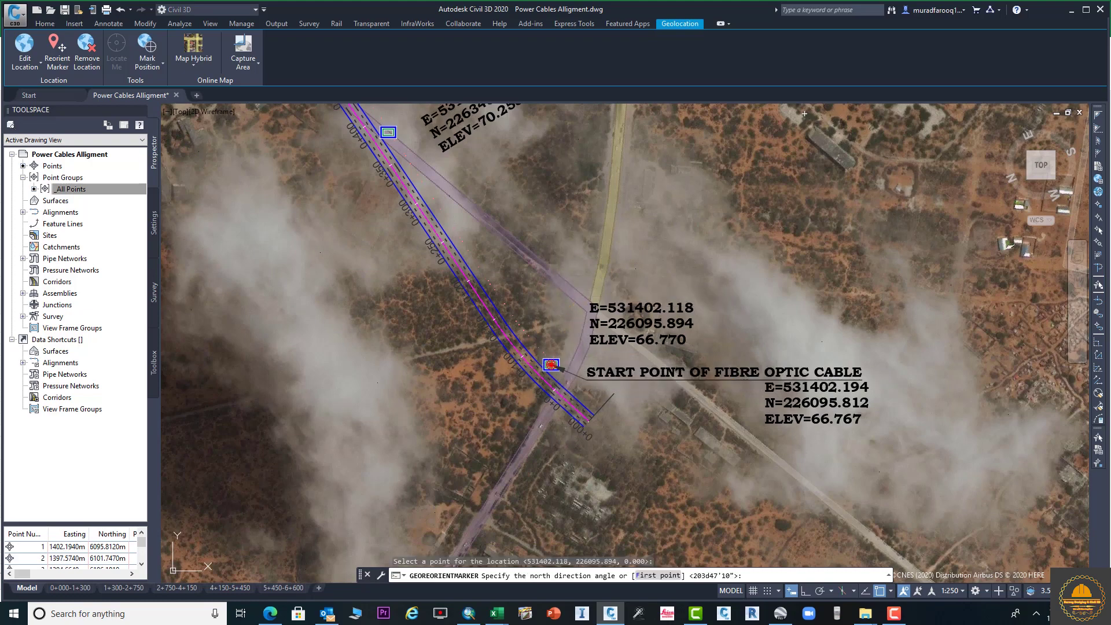
{"action": "key", "text": "Return"}
{"action": "left_click", "coordinate": [550, 366]}
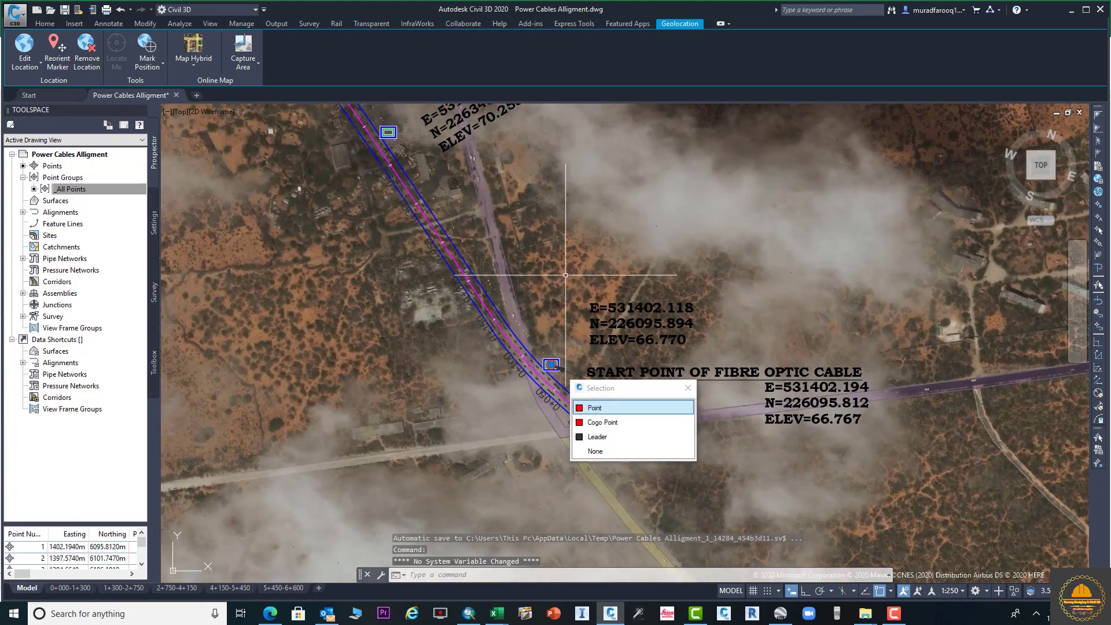